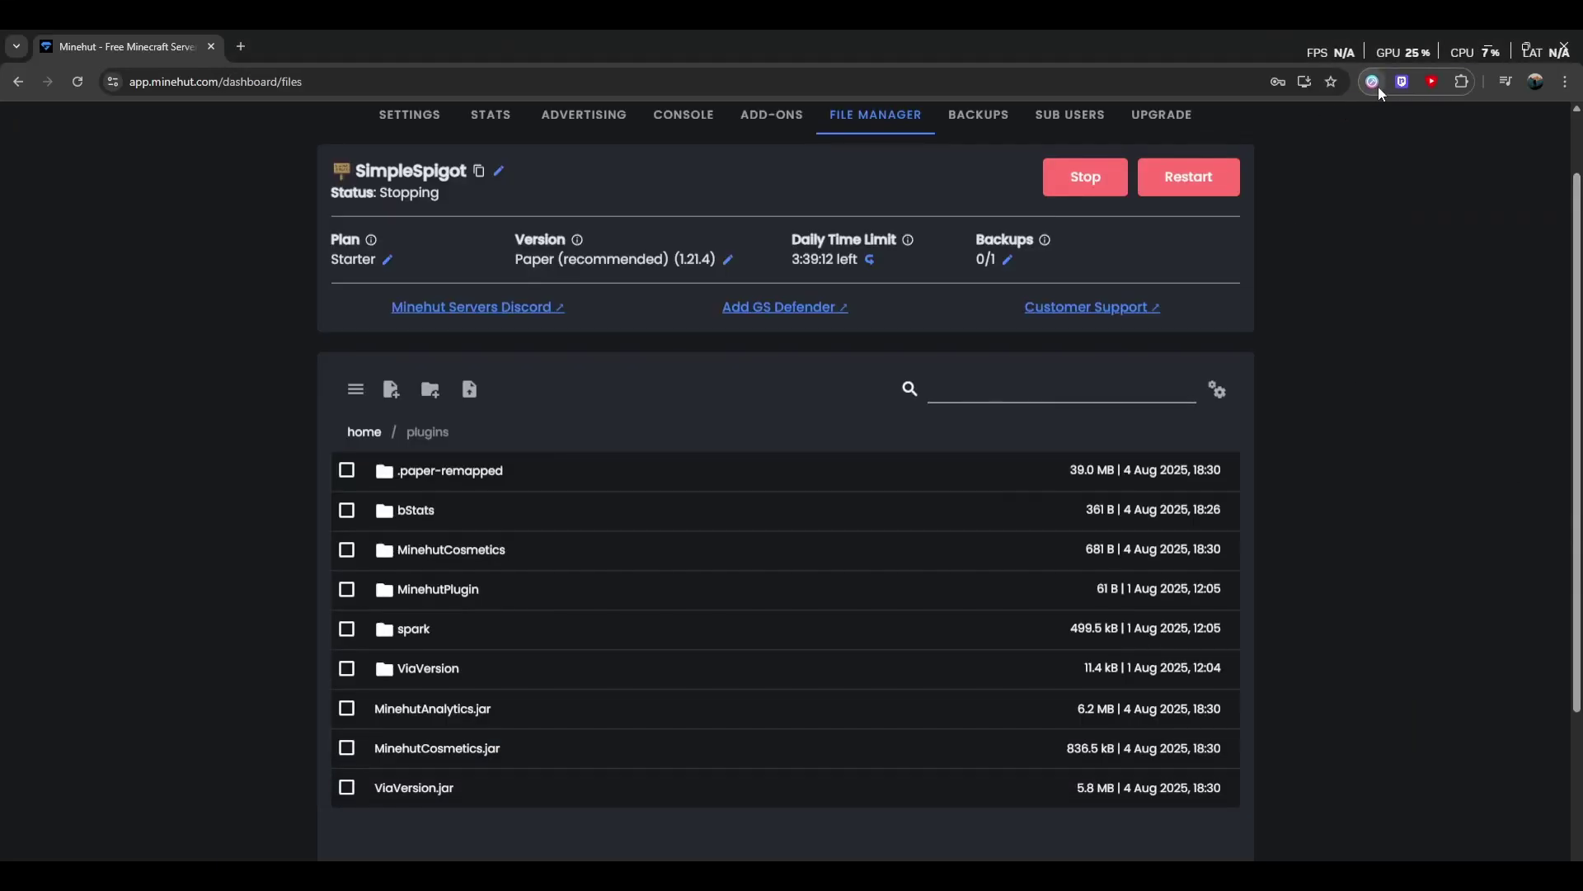
# Download GrimAC.jar from the pasted MediaFire link and close the ad popup.
pyautogui.hotkey('ctrl', 't')
pyautogui.write('https://www.mediafire.com/file/0xq7hntltzo7q8u/GrimAC.jar/file')
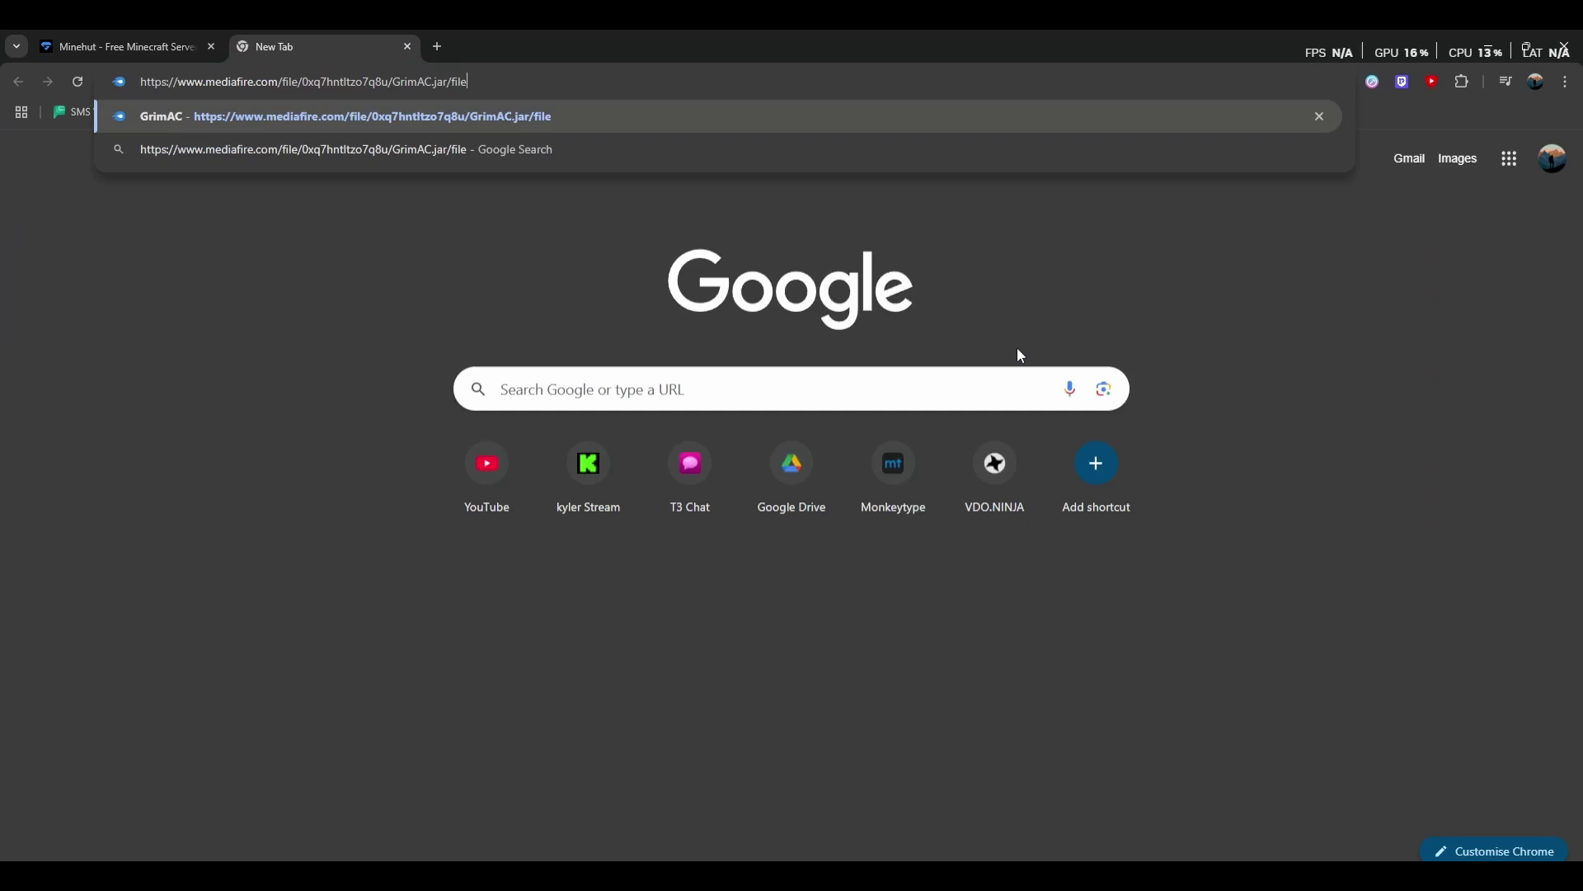
pyautogui.press('Return')
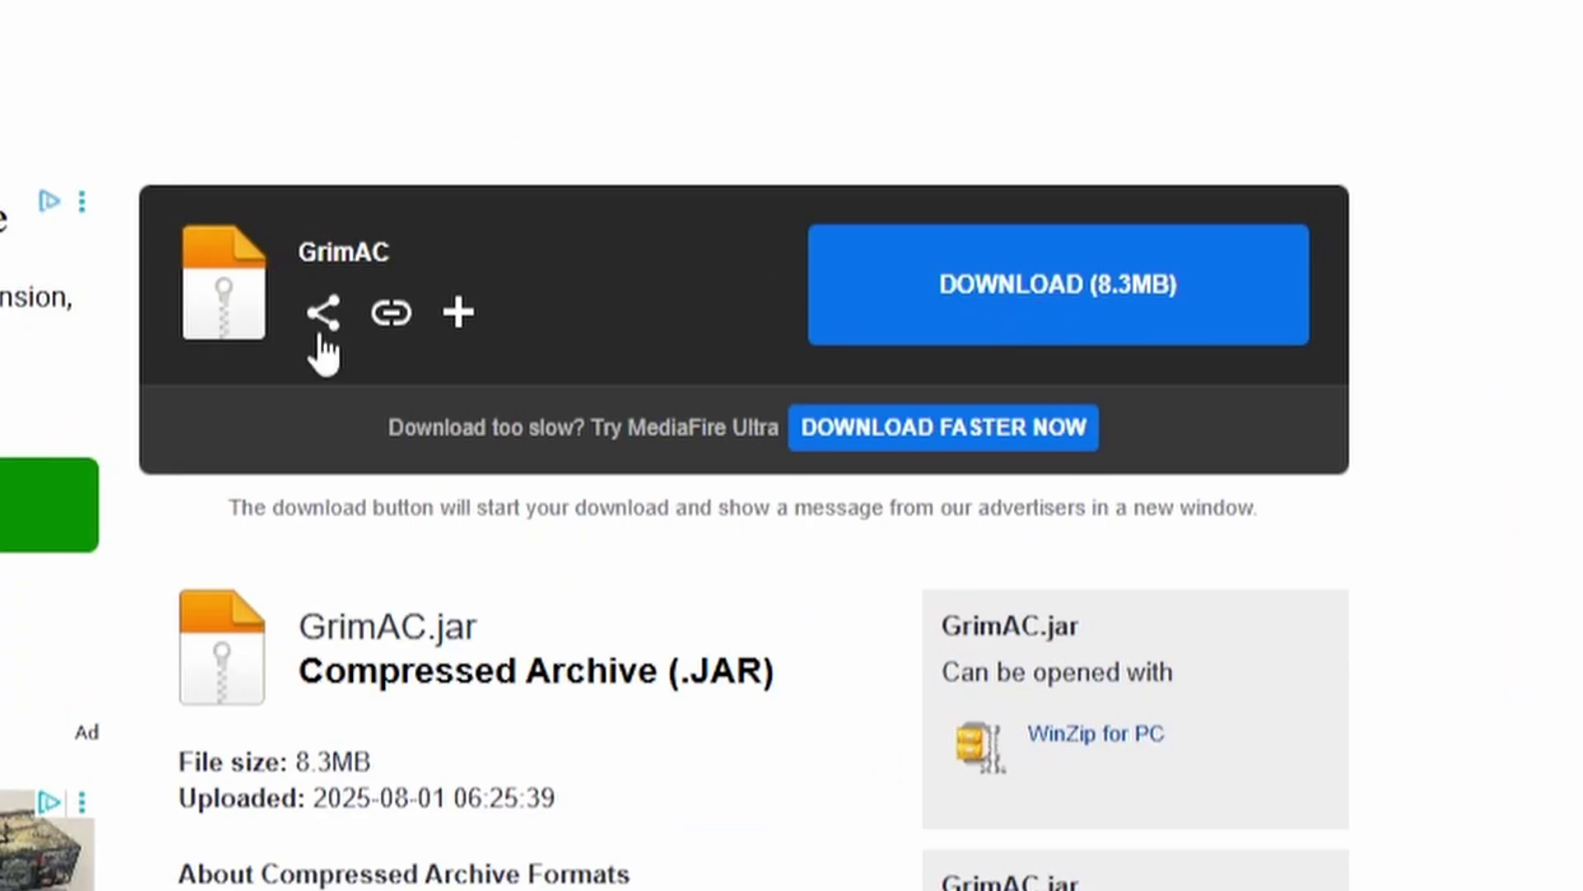
pyautogui.click(1135, 298)
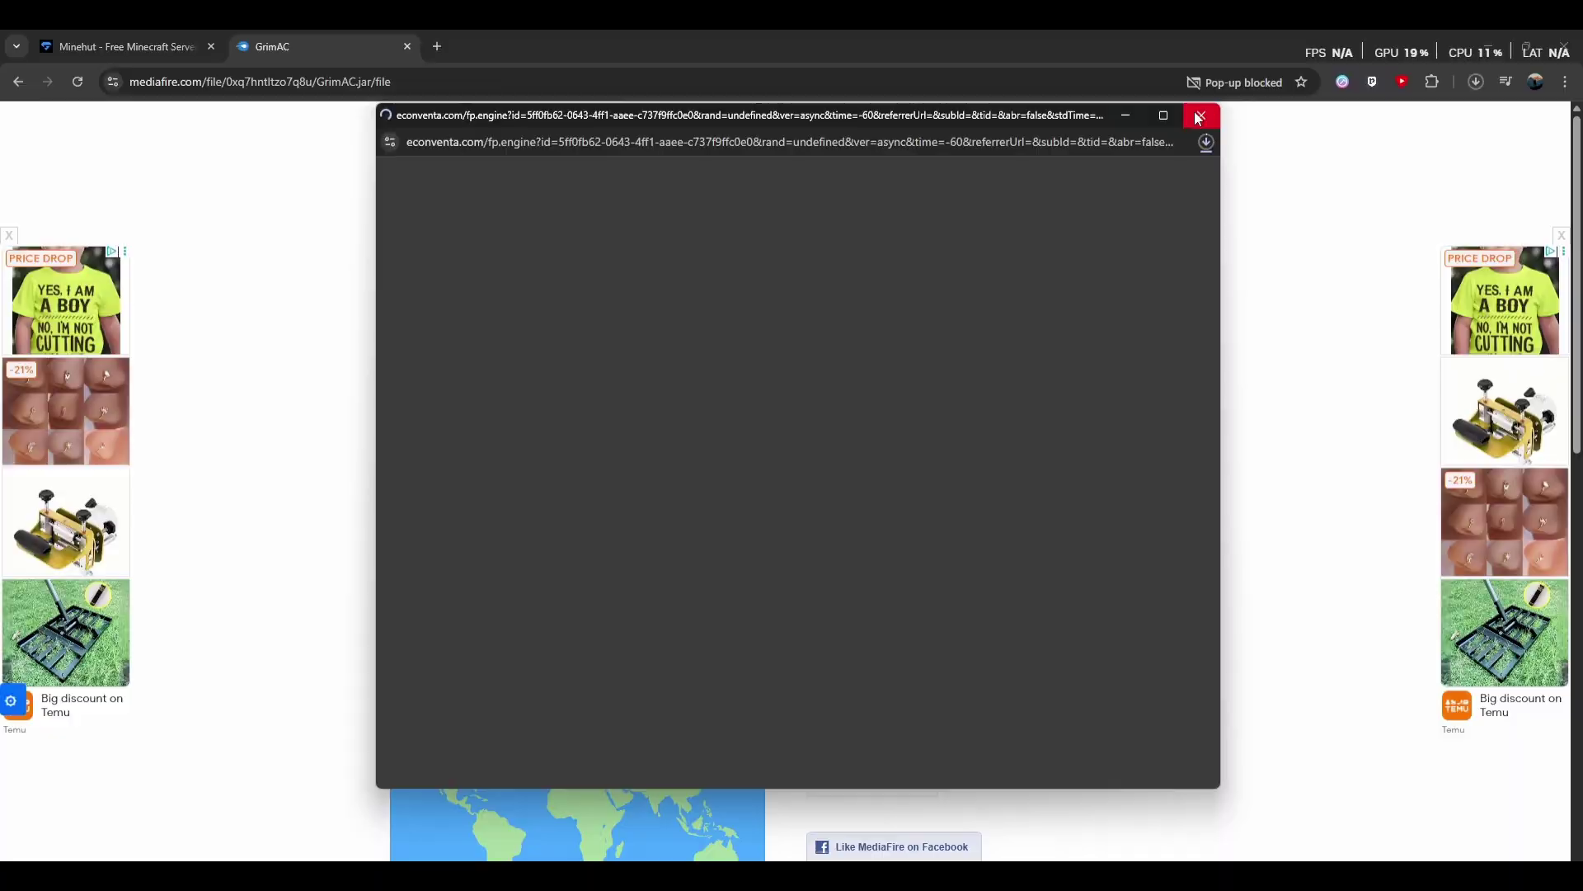
pyautogui.click(1200, 116)
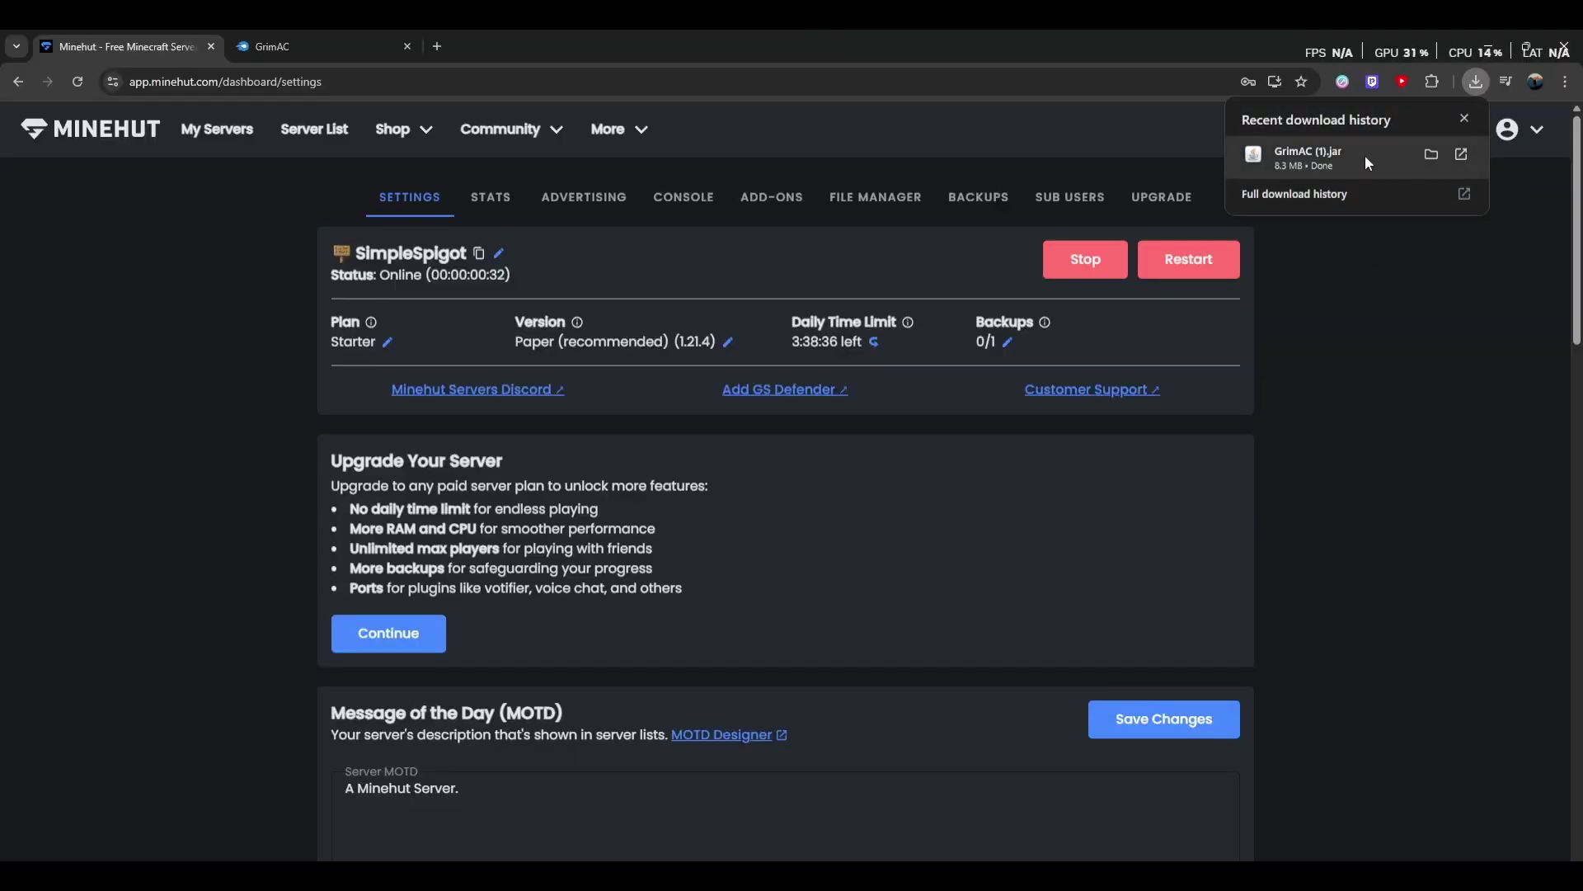
# Drag GrimAC (1).jar from Chrome downloads into the server's plugins folder in File Manager.
pyautogui.click(899, 205)
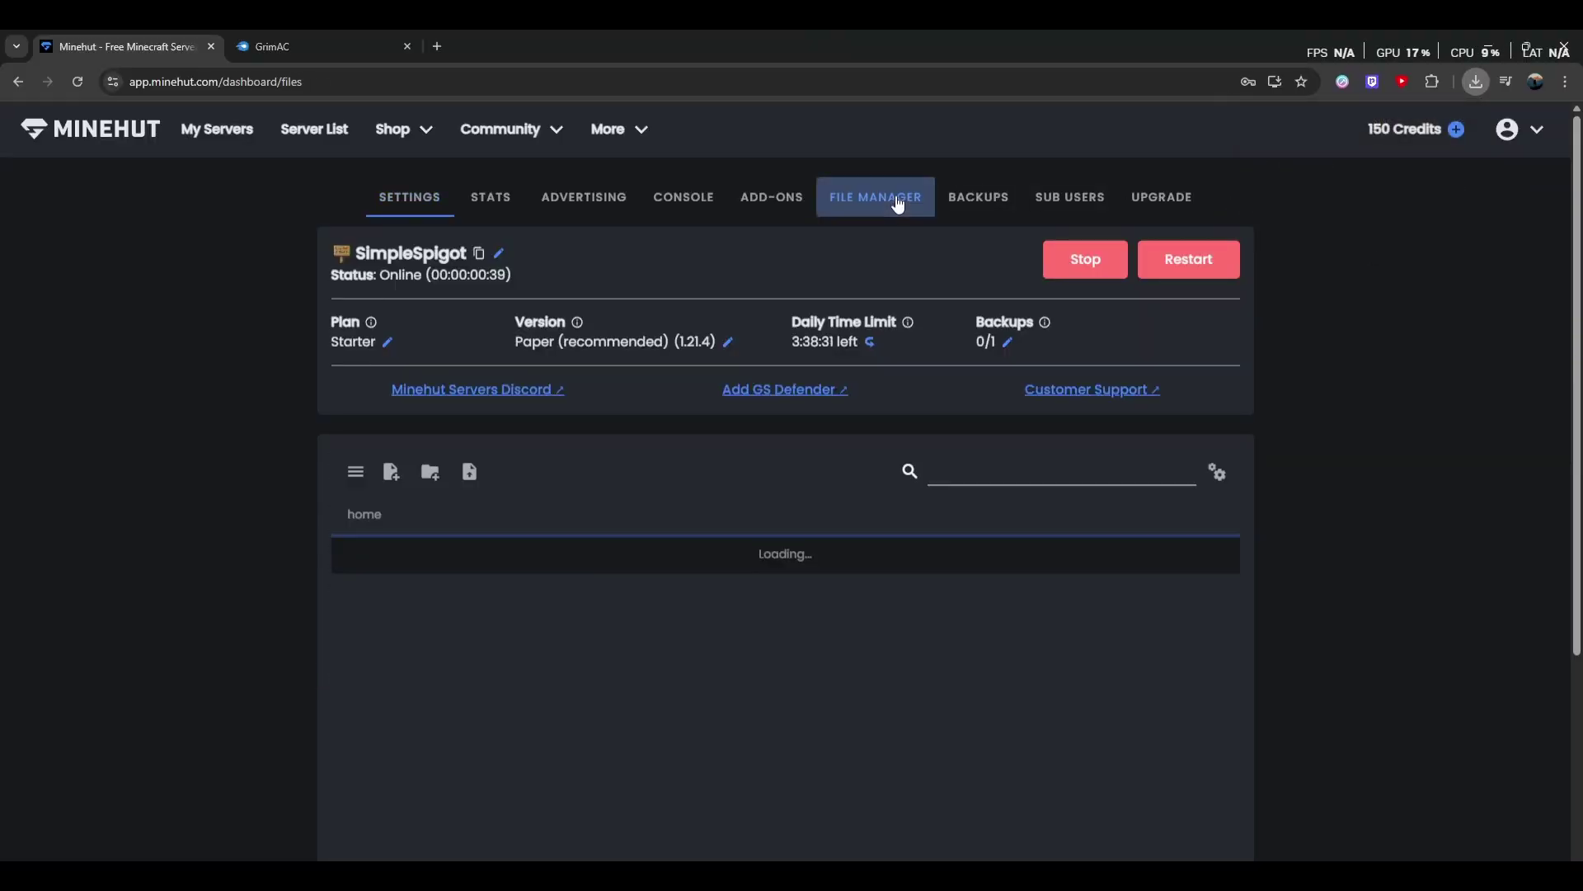
pyautogui.scroll(-2, 674, 292)
pyautogui.click(529, 480)
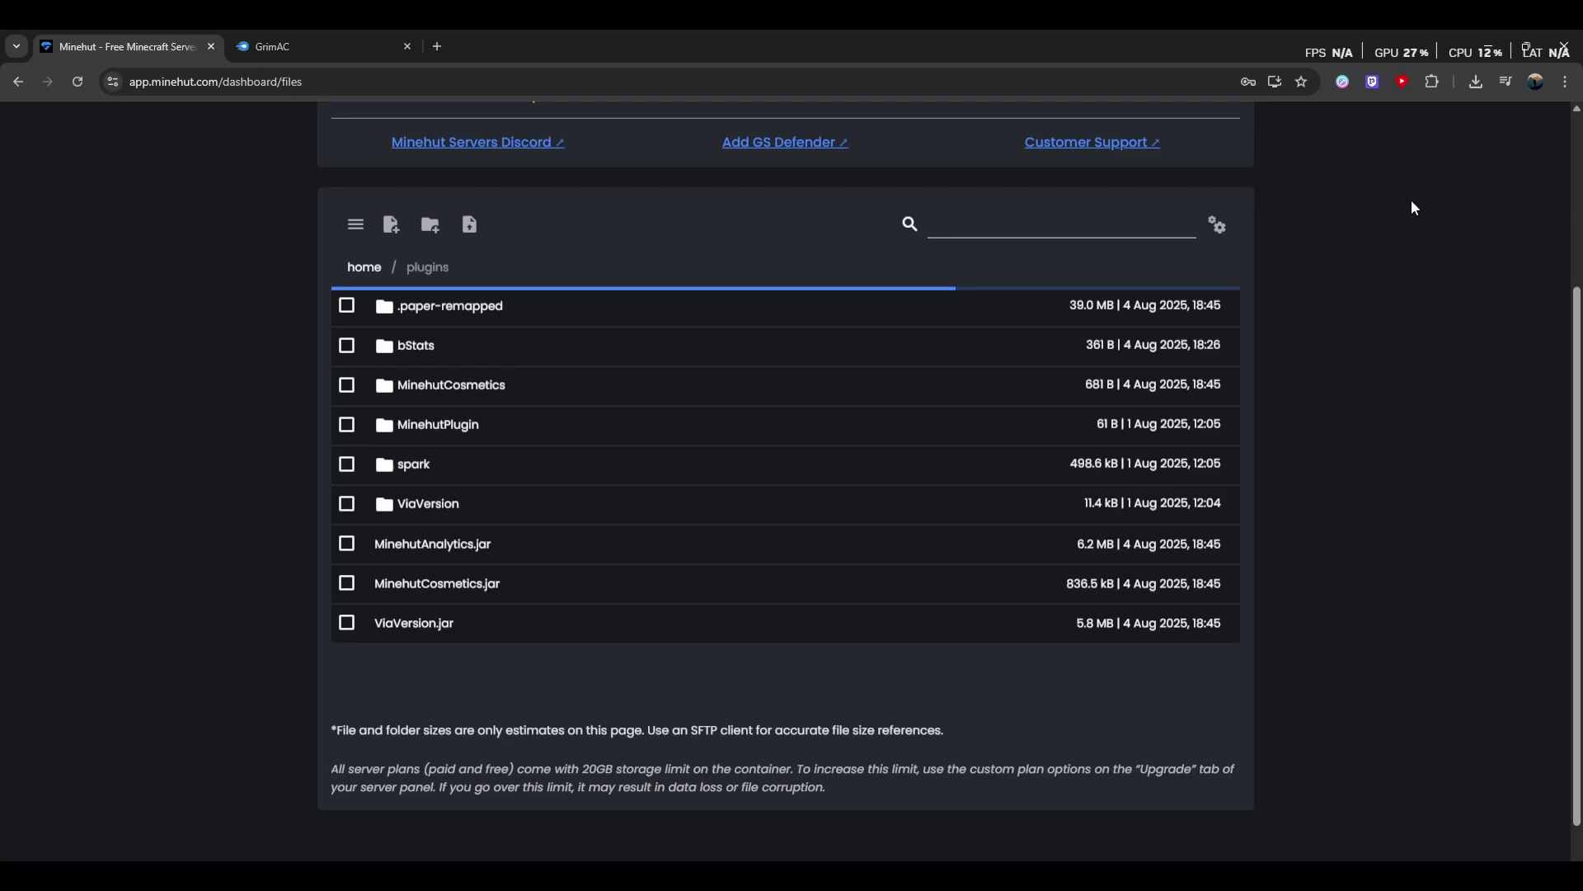
pyautogui.click(1475, 83)
pyautogui.moveTo(1307, 157); pyautogui.dragTo(646, 694)
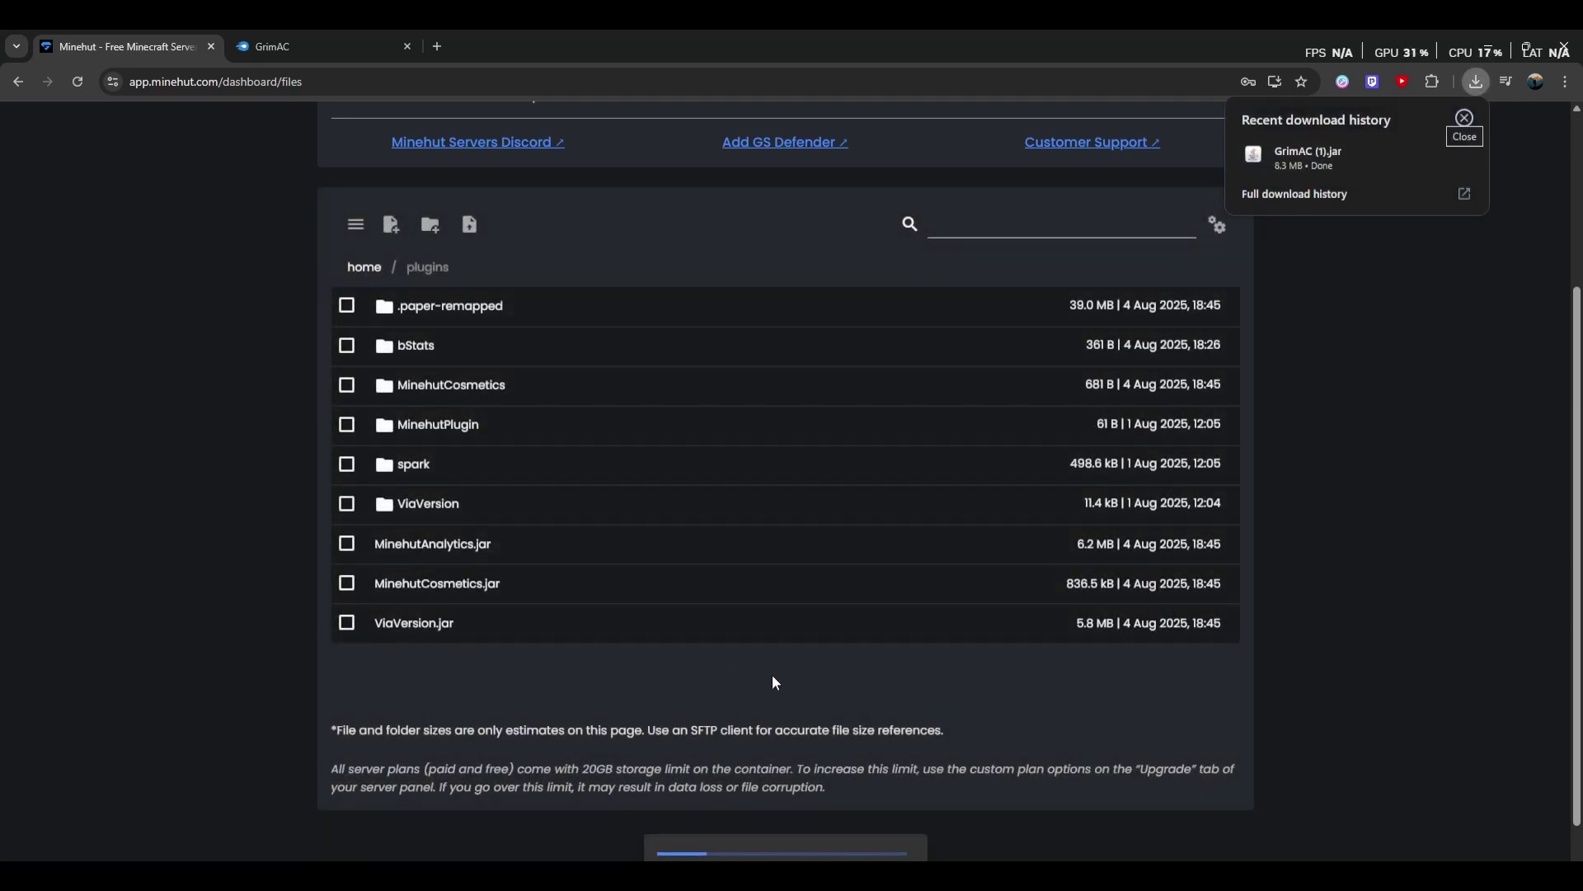
pyautogui.scroll(2, 1280, 402)
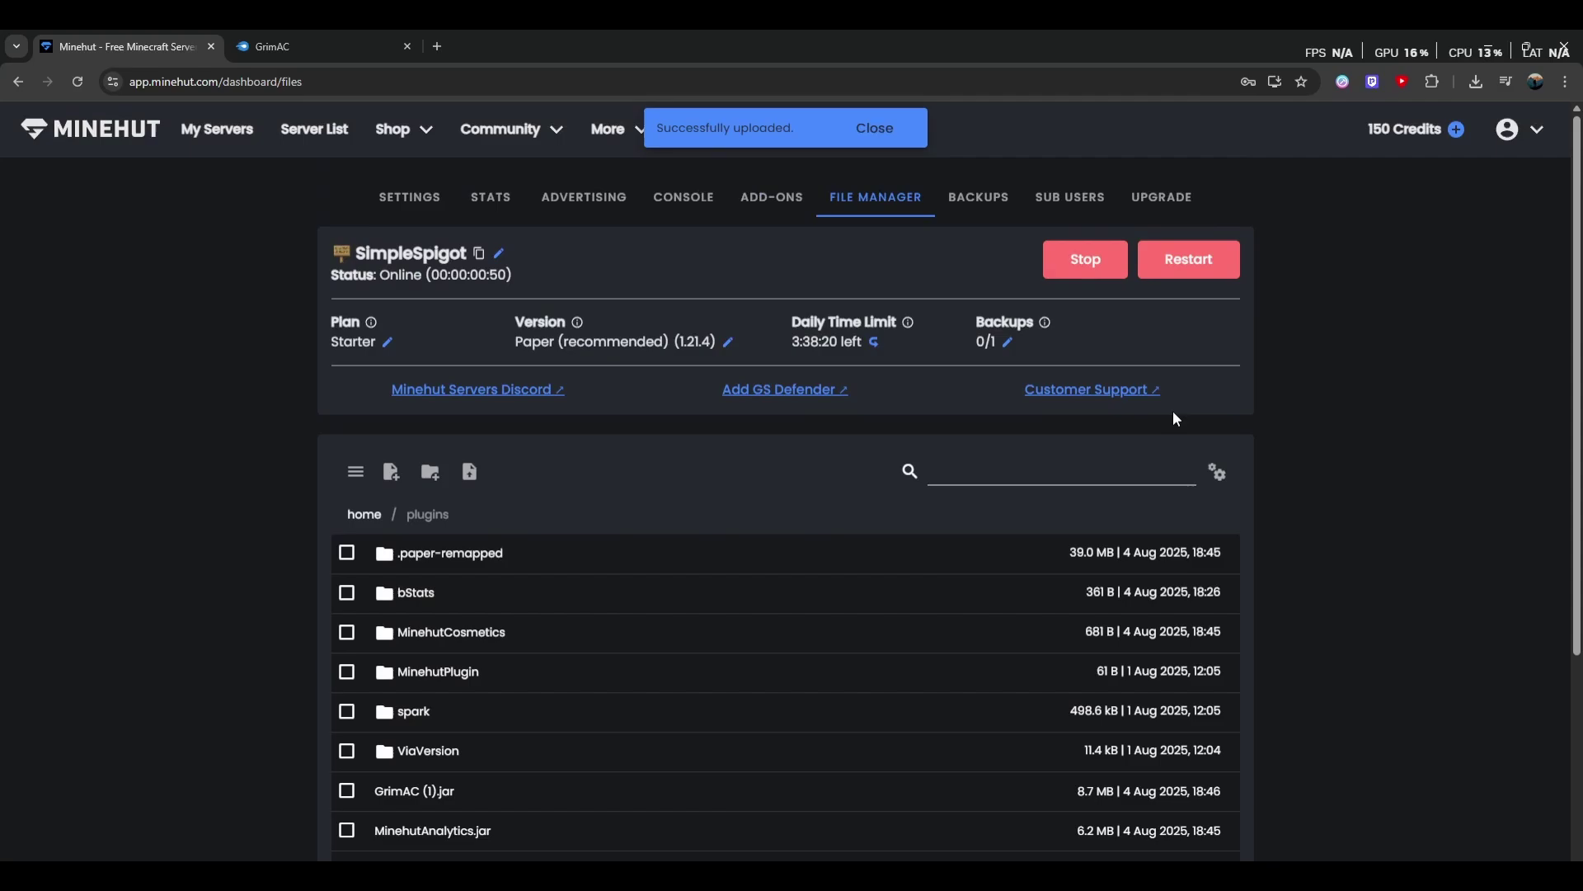
# Restart the Minehut server with confirmation, then select the Minecraft Server multiplayer entry.
pyautogui.click(1207, 264)
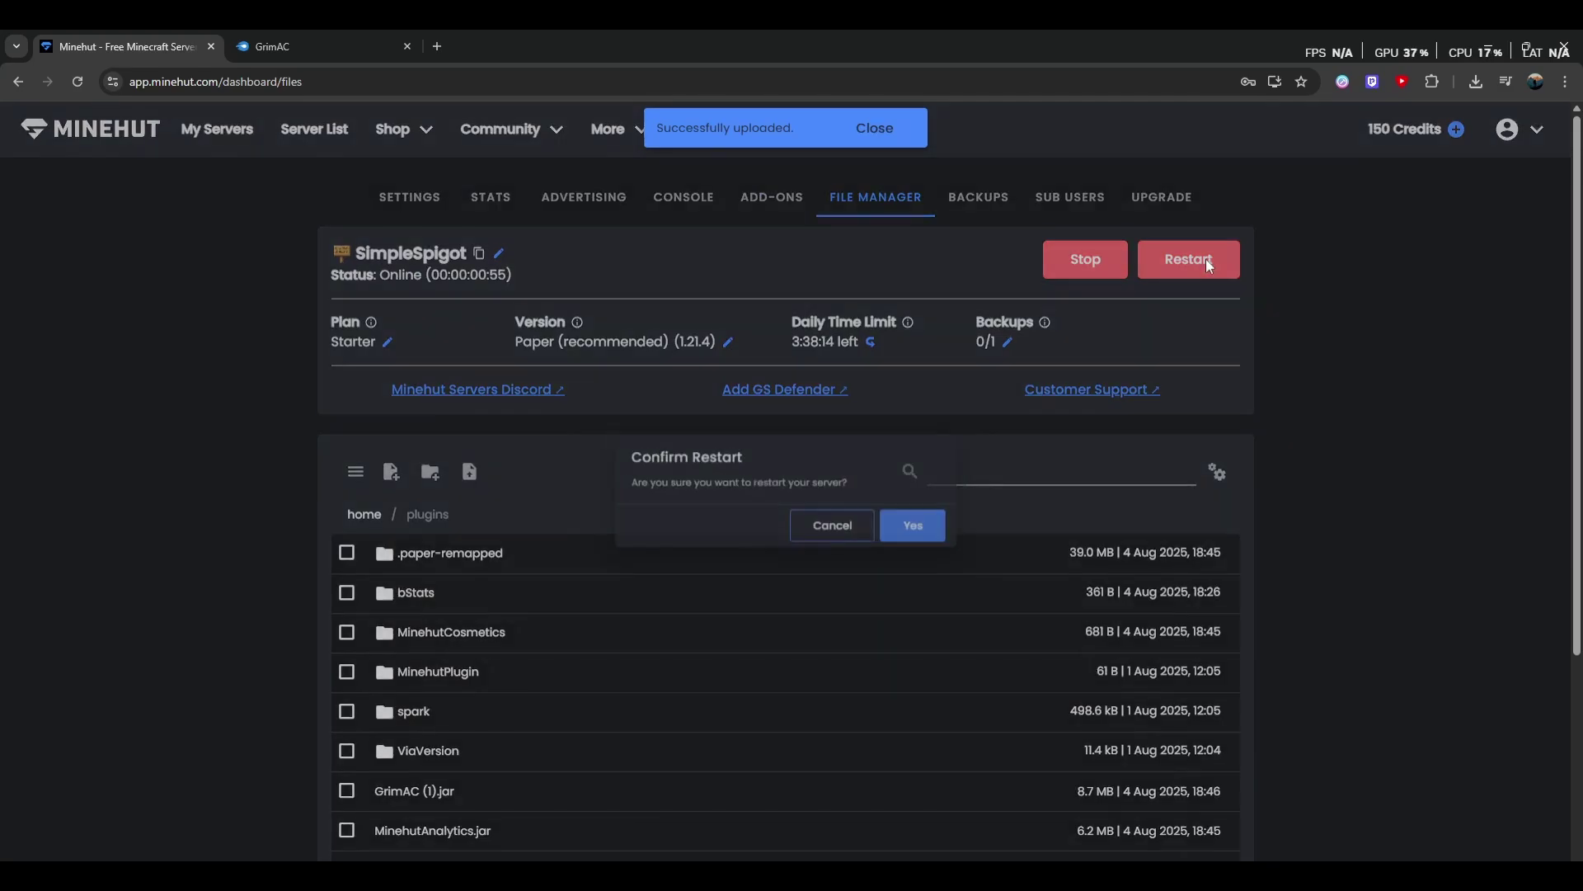
pyautogui.click(939, 538)
pyautogui.scroll(2, 904, 528)
pyautogui.scroll(1, 904, 527)
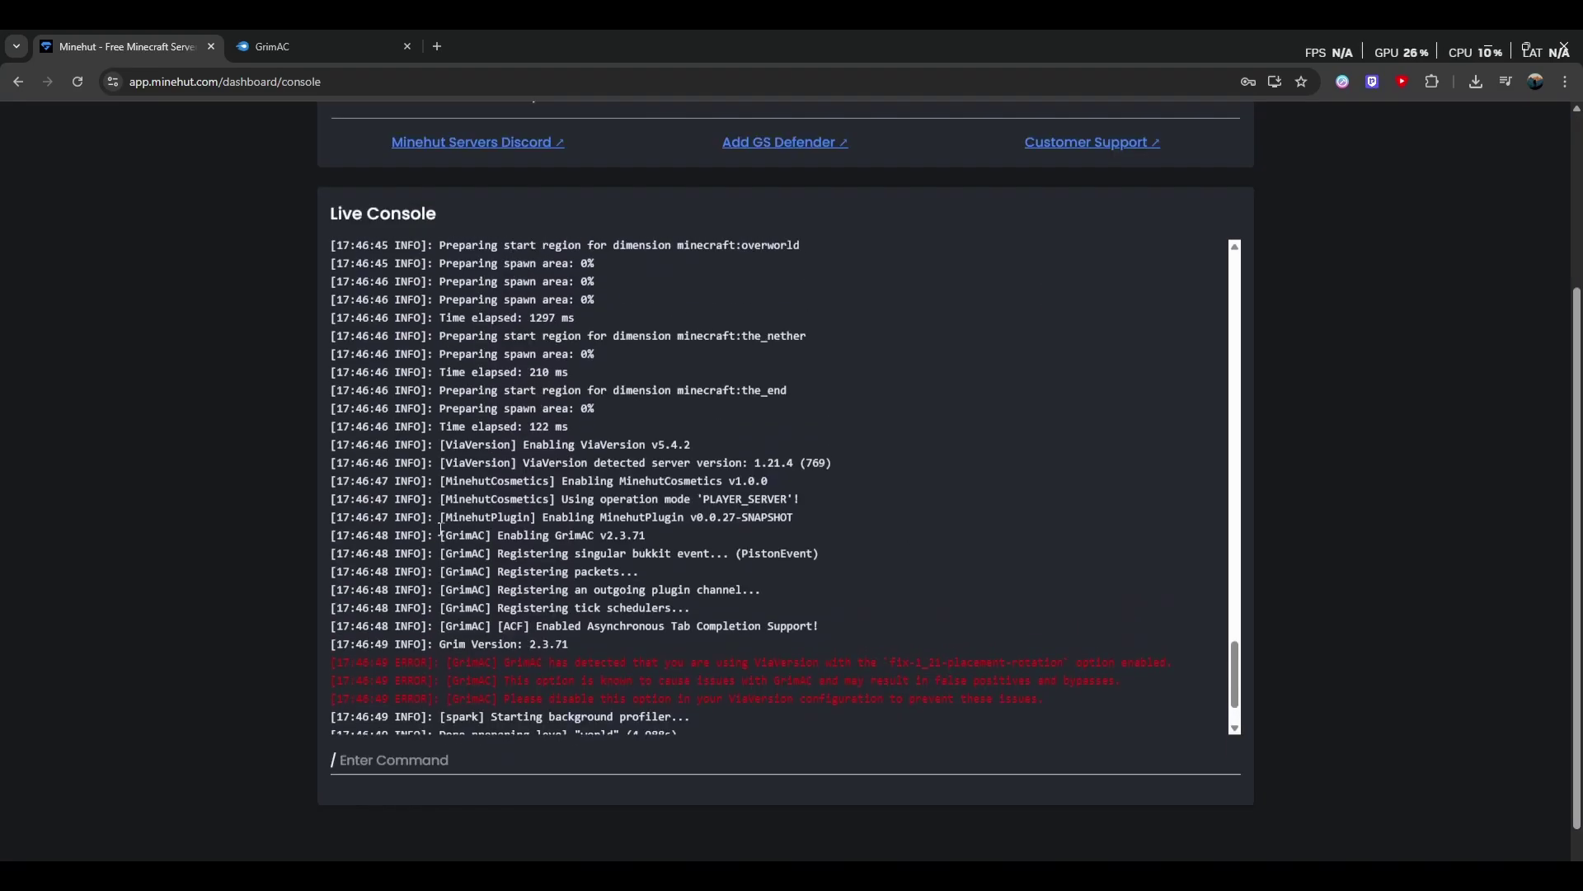
pyautogui.scroll(-2, 848, 621)
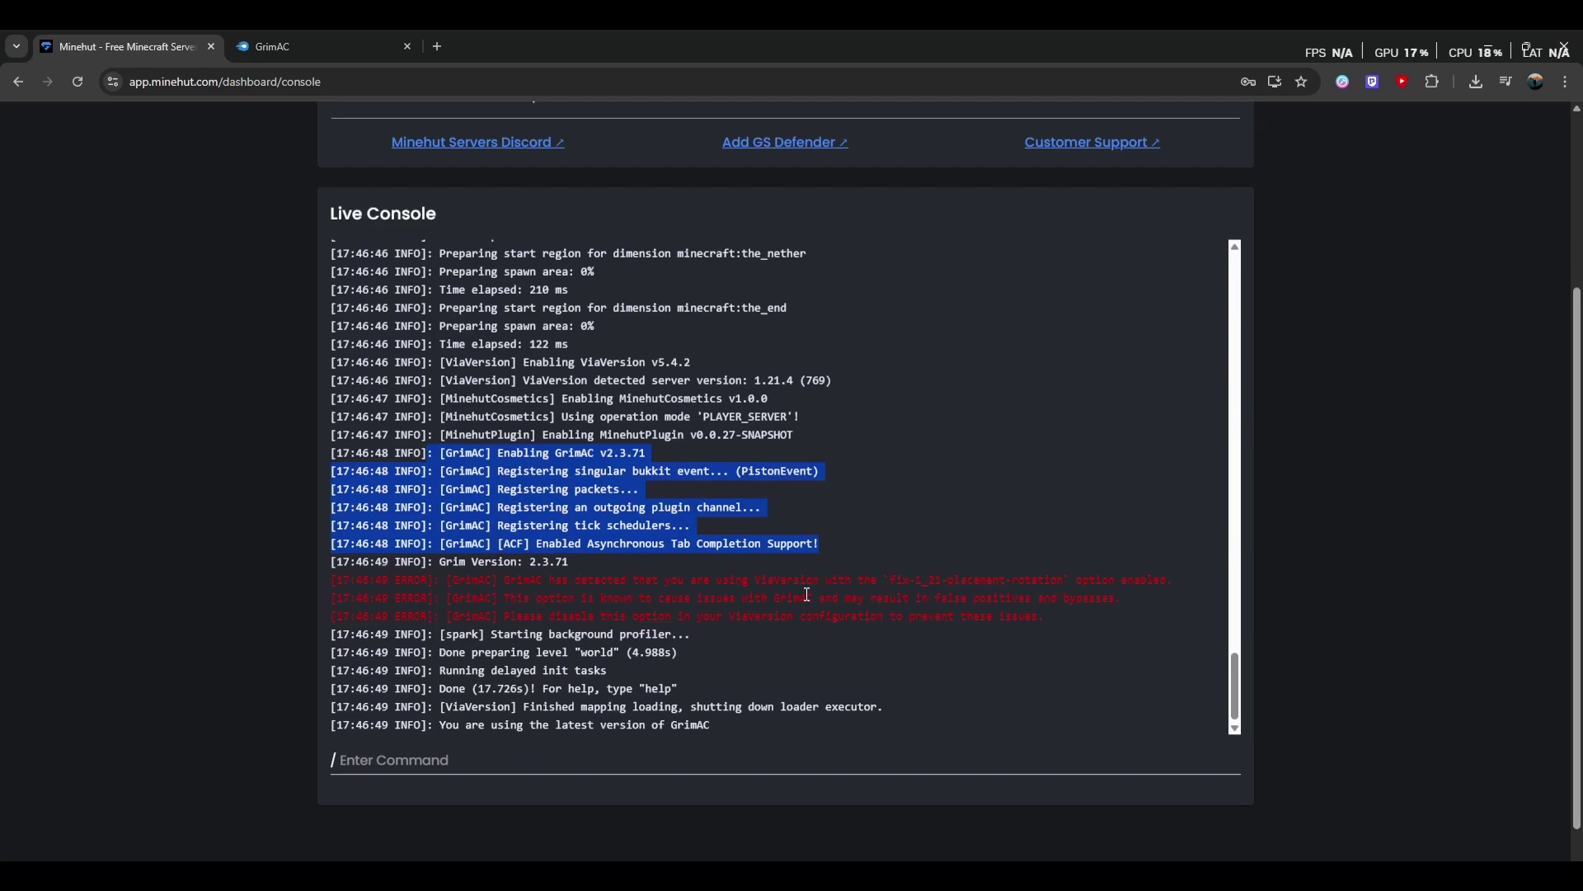
pyautogui.scroll(-1, 815, 746)
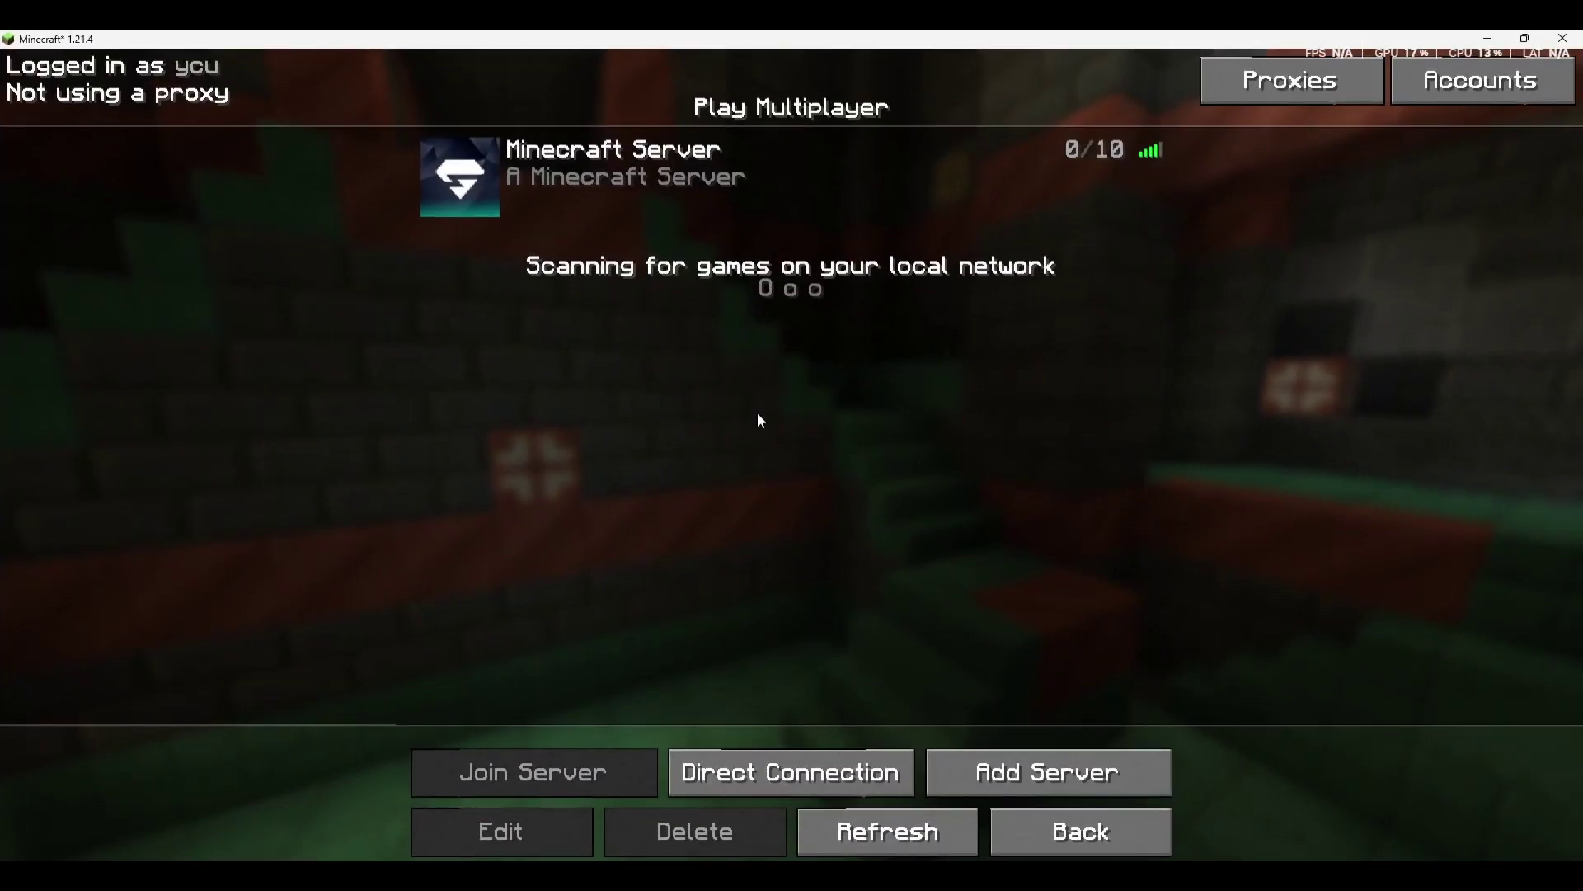
pyautogui.click(686, 185)
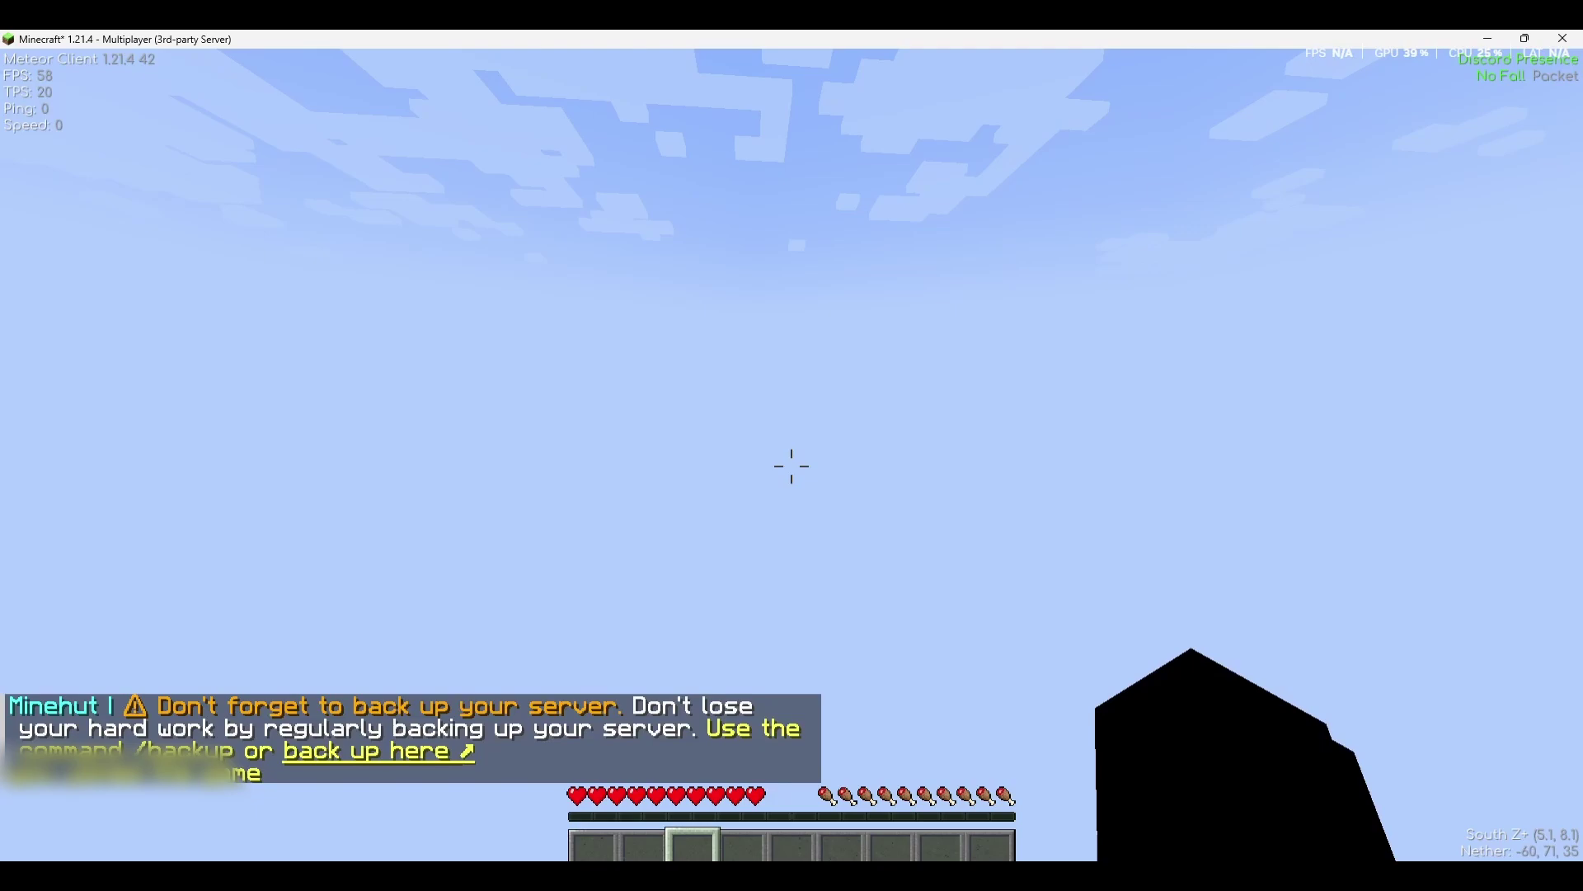
# Run /plugins in chat to list the four plugins including GrimAC, then walk around.
pyautogui.press('Shift_R')
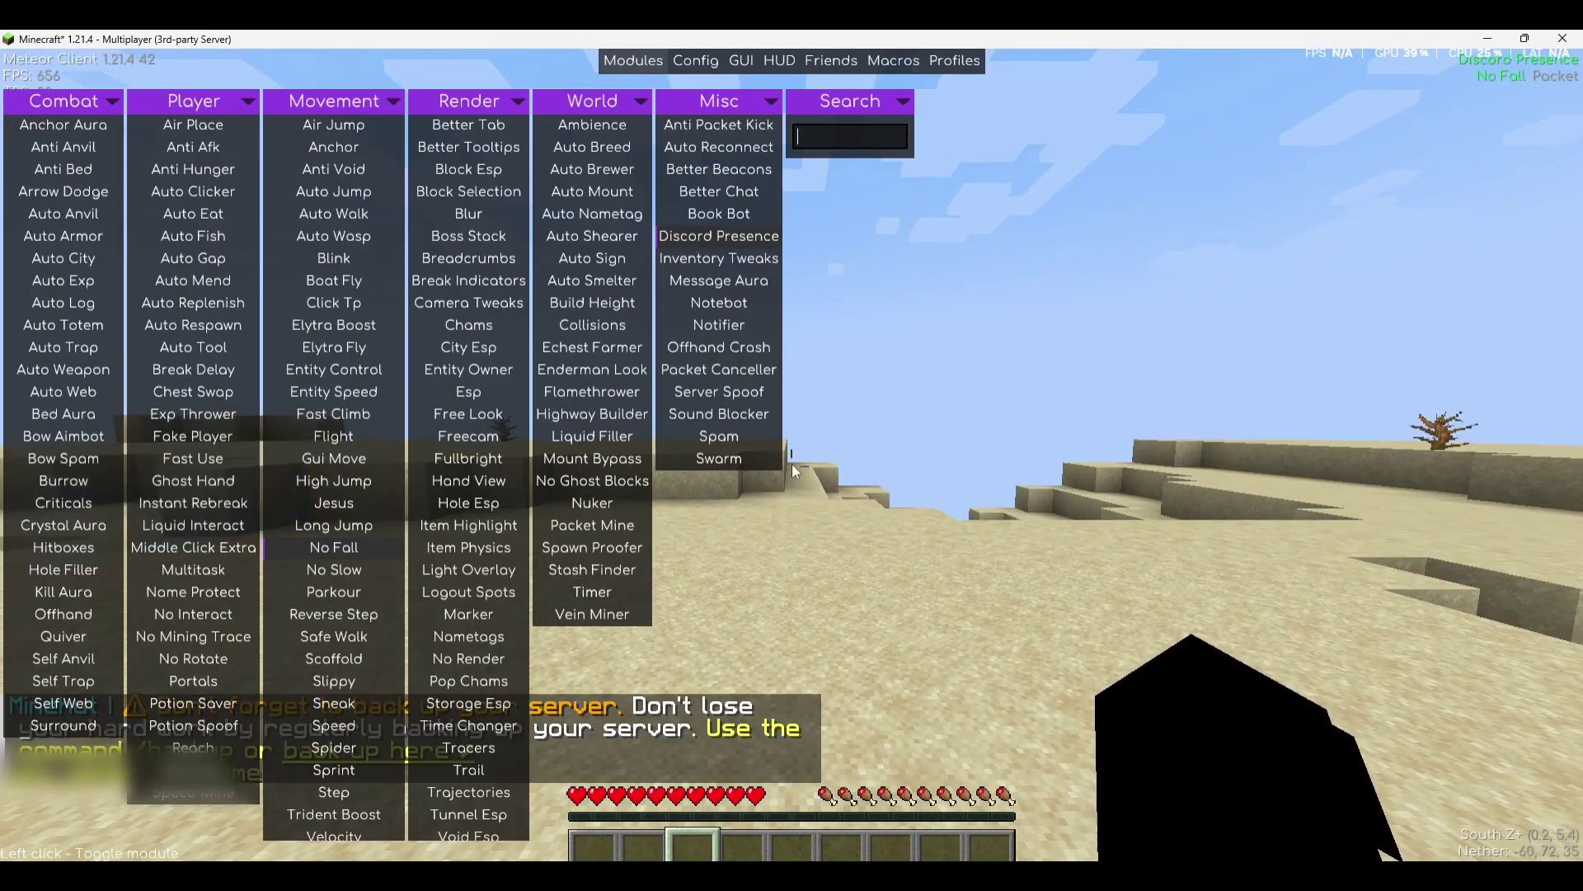
pyautogui.press('Escape')
pyautogui.write('/plugins')
pyautogui.press('Return')
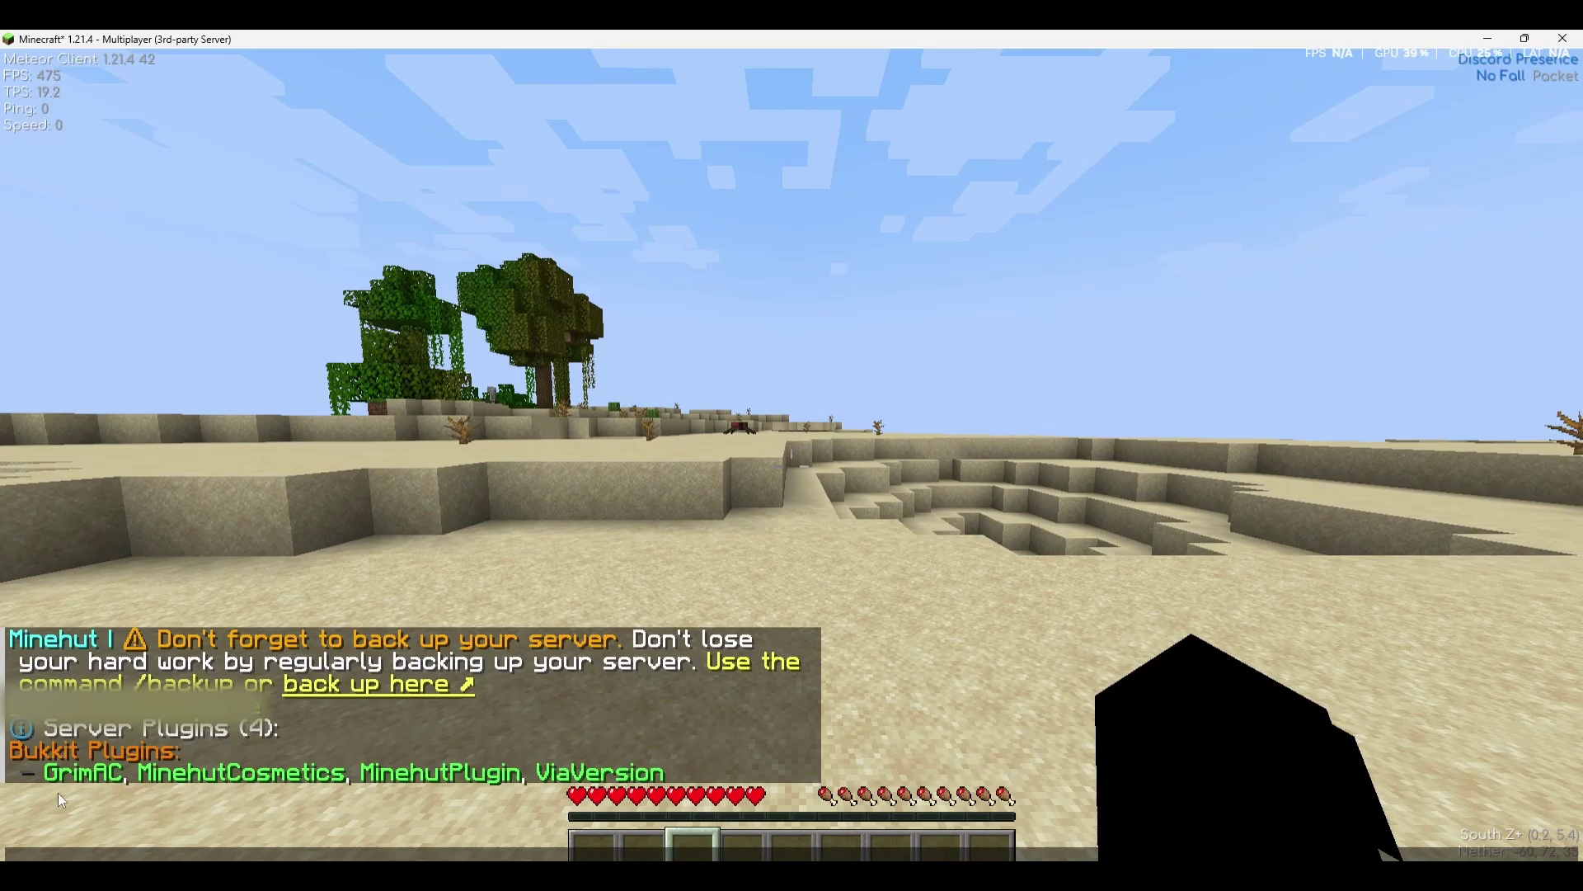
pyautogui.press('w')
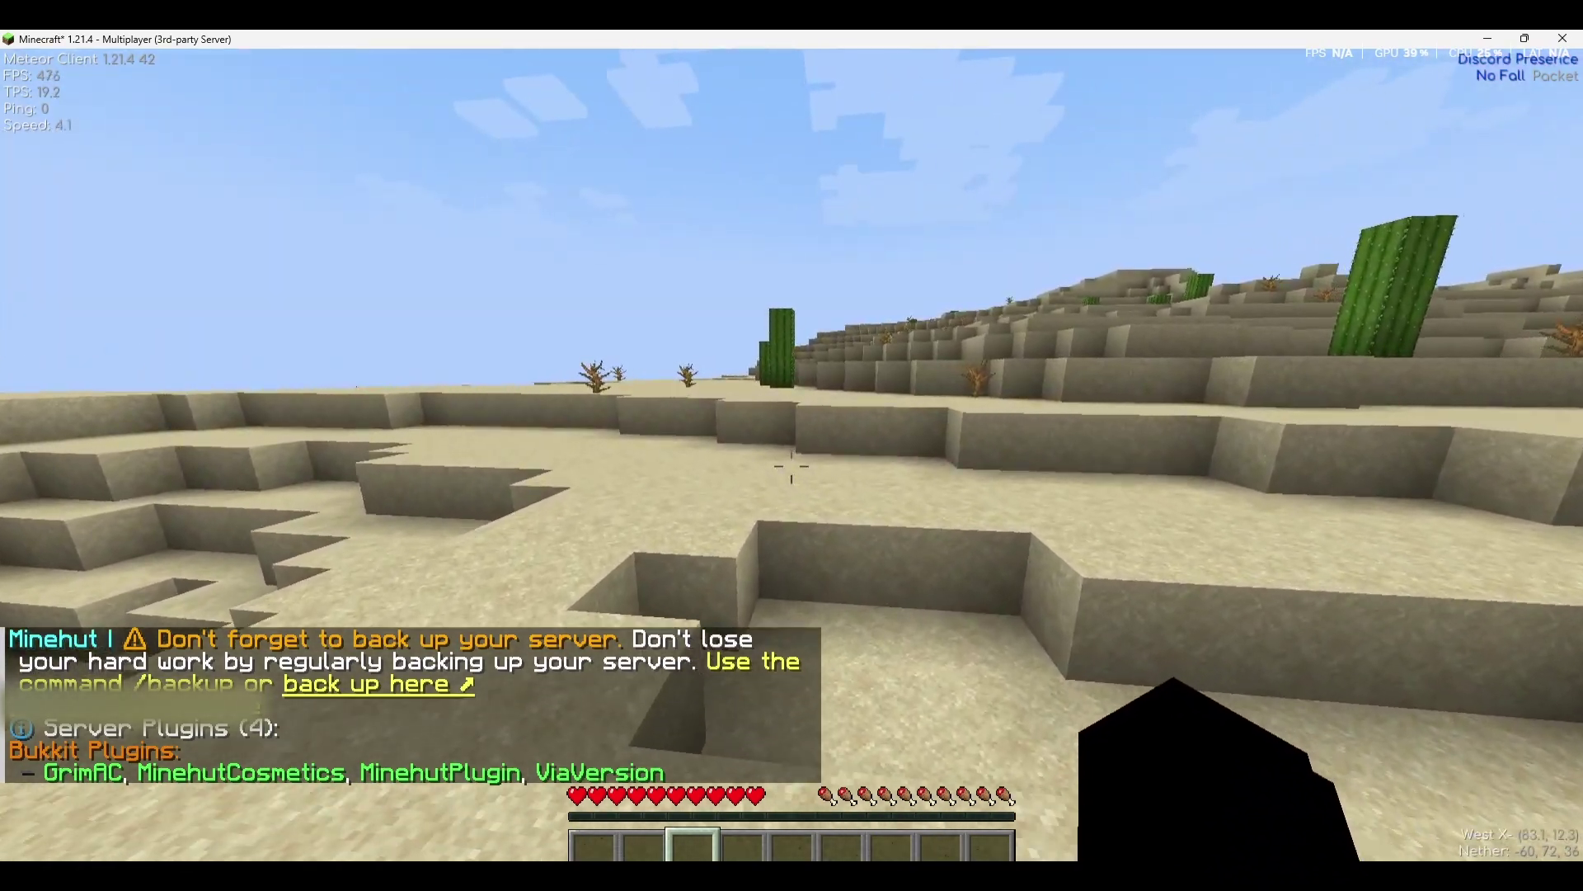
pyautogui.press('Shift_R')
pyautogui.press('Escape')
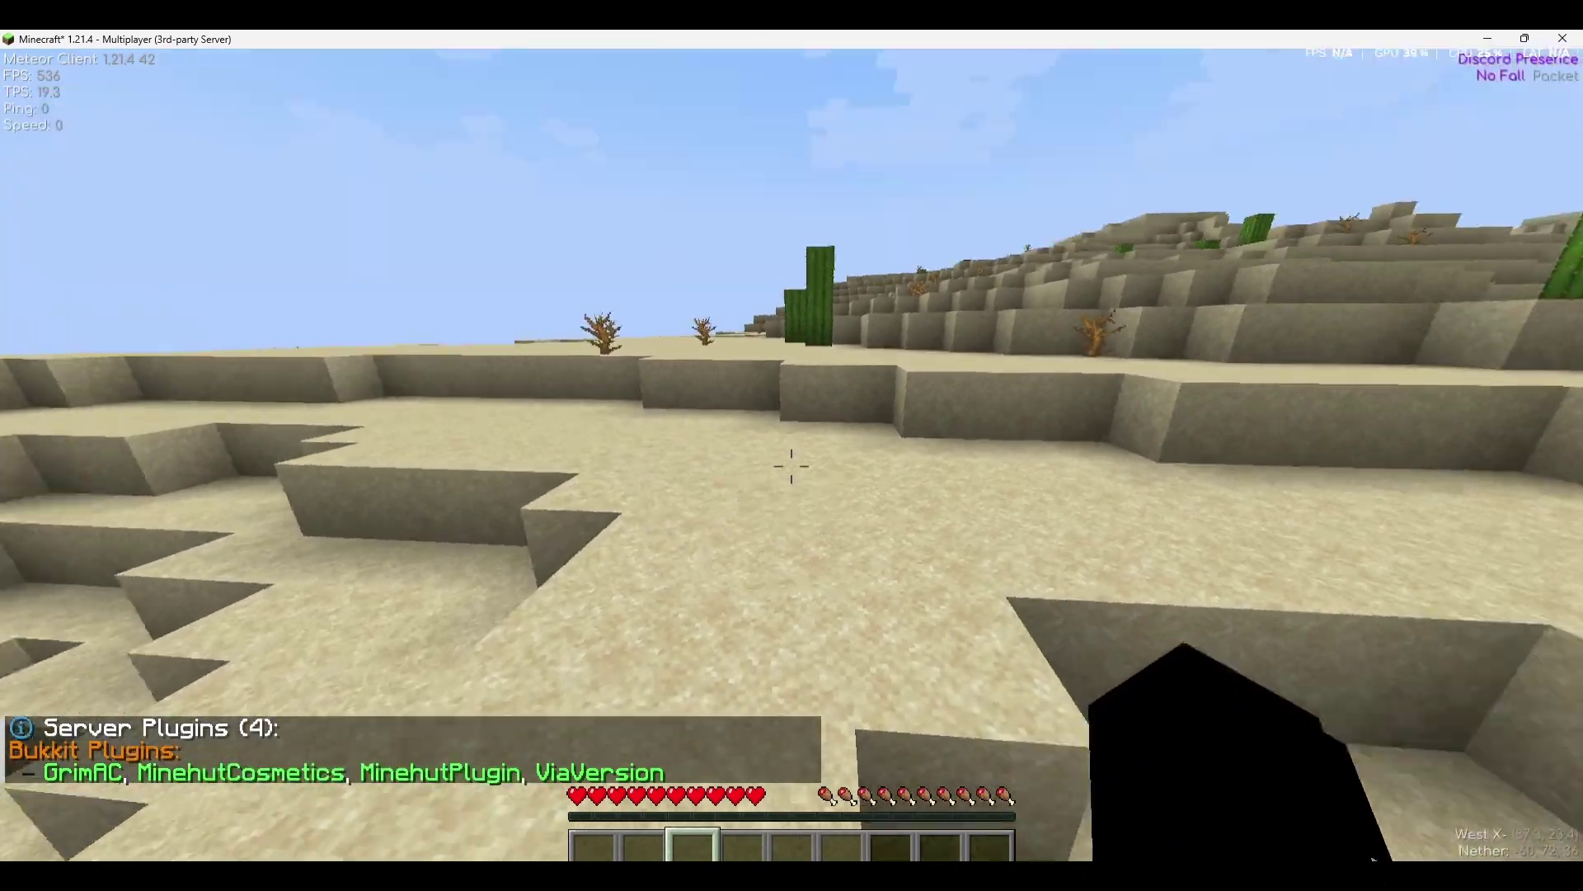
# Toggle the Speed cheat on and off with V while walking.
pyautogui.press('w')
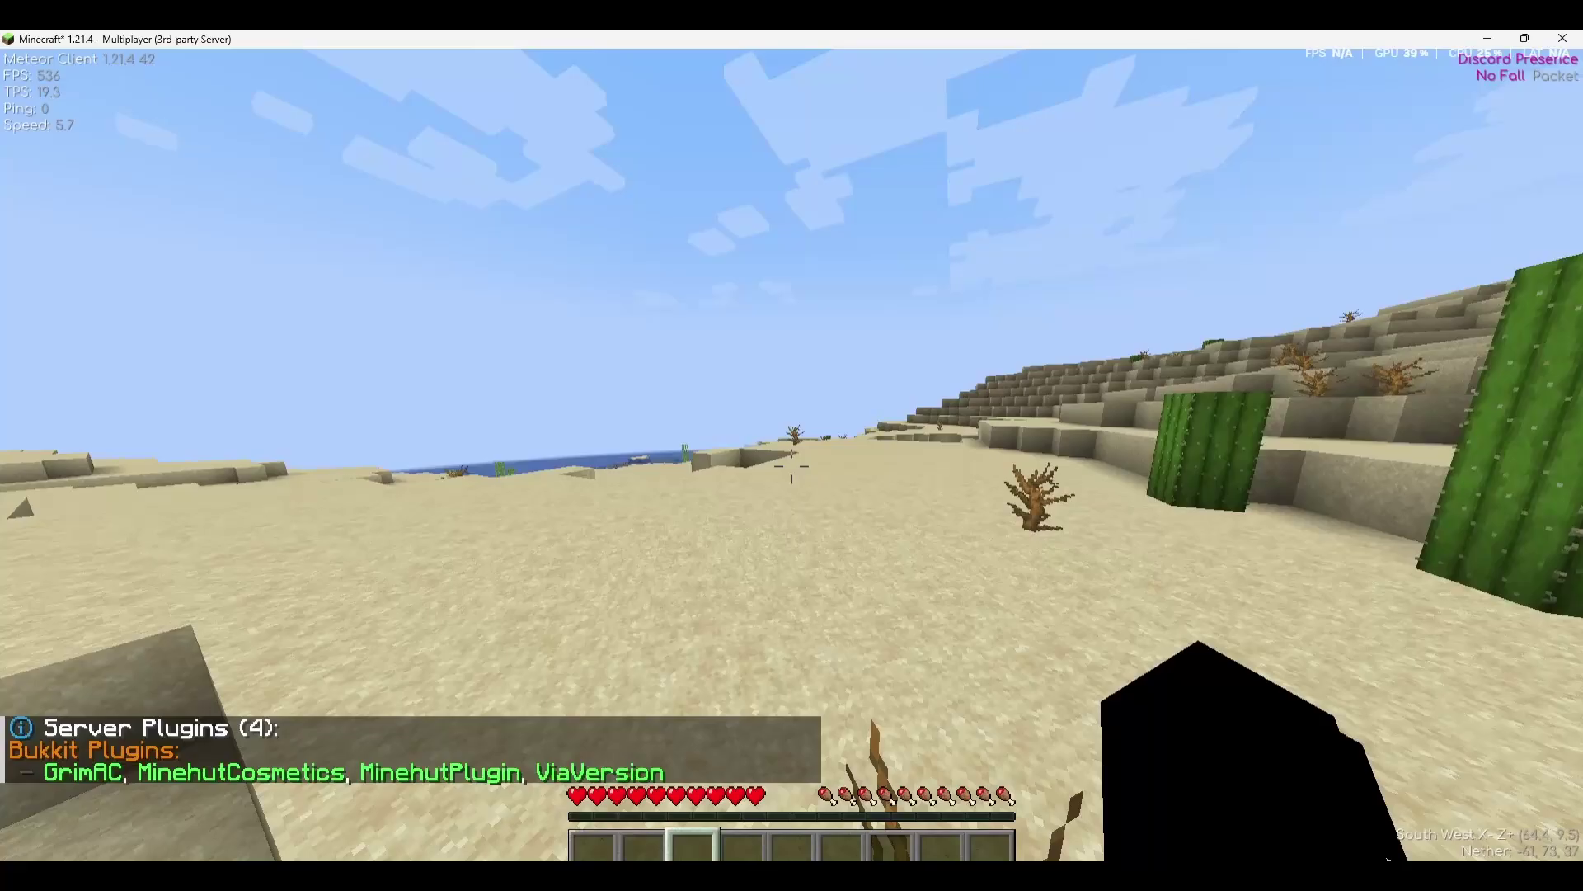
pyautogui.press('v')
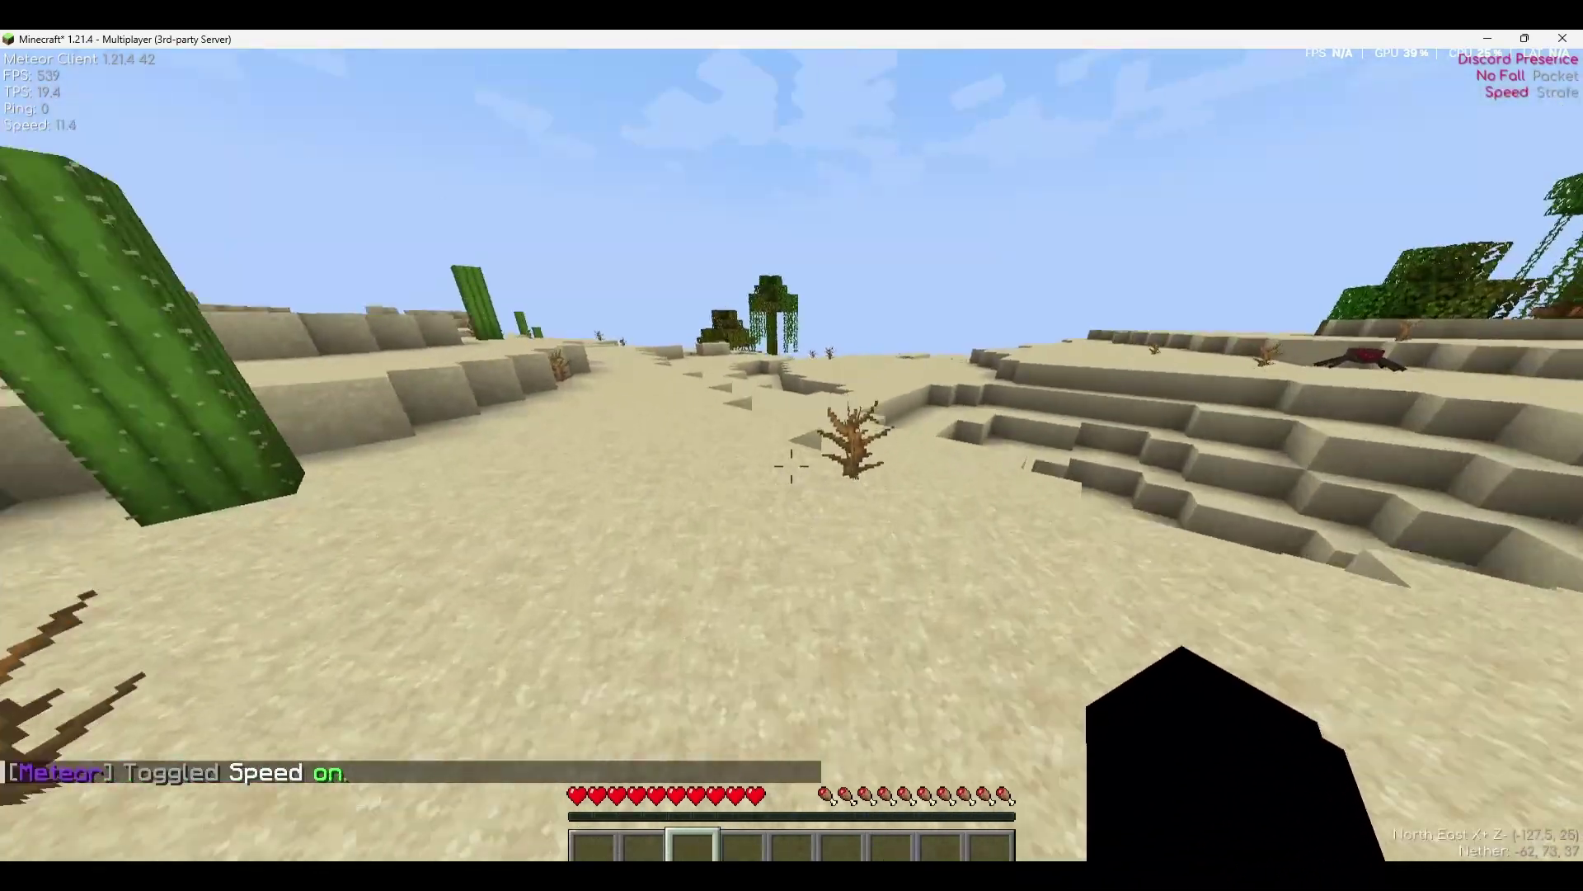
pyautogui.press('v')
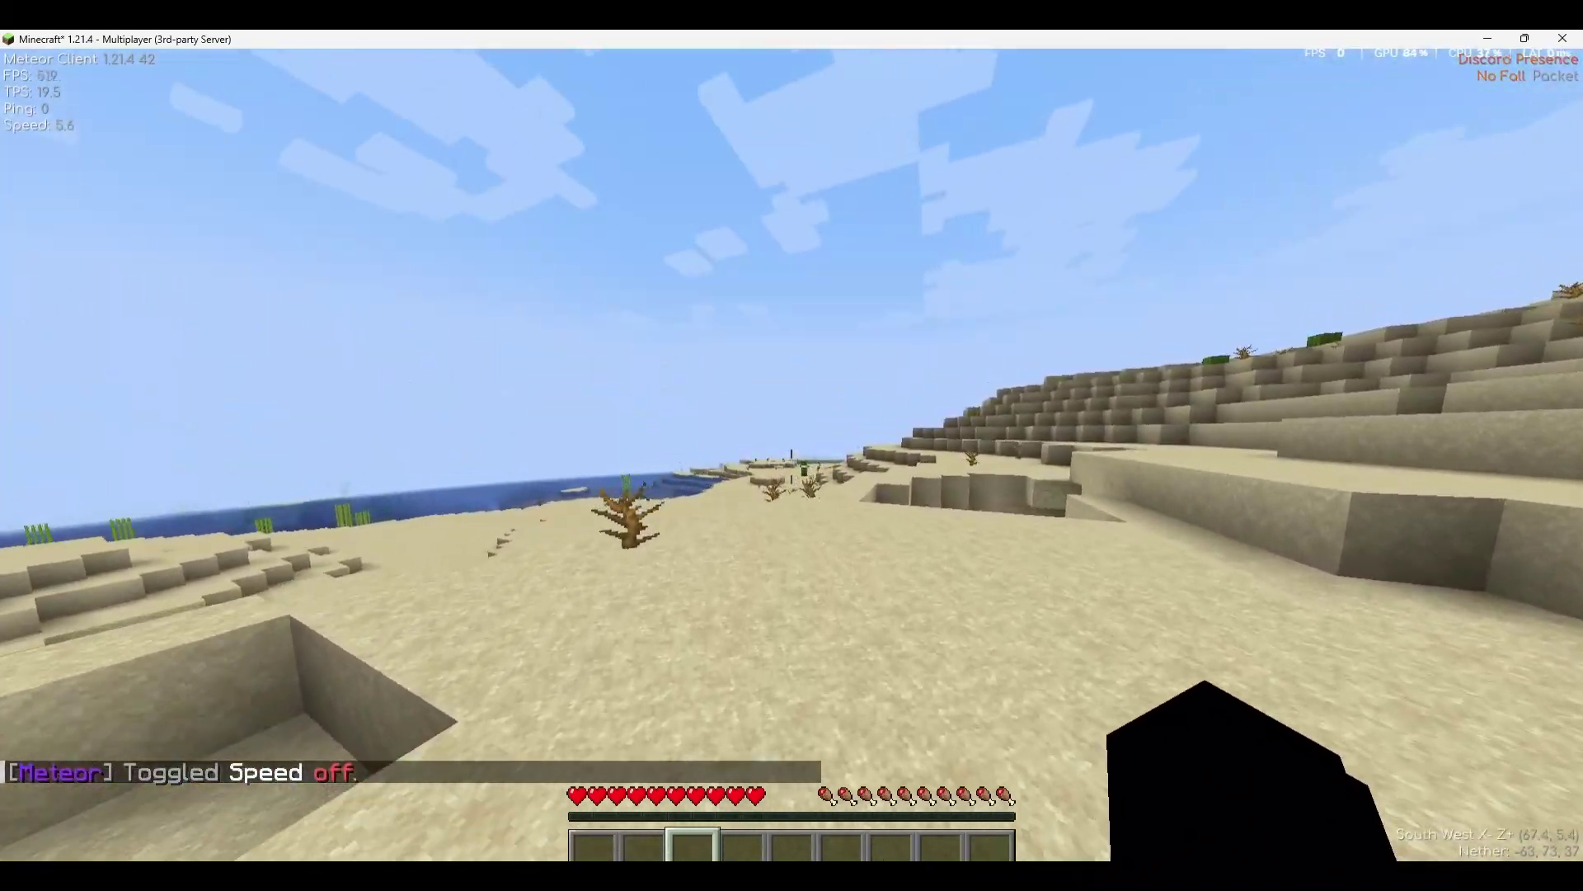
# Toggle Flight on and off with F while moving along the beach and sand ridge.
pyautogui.press('f')
pyautogui.press('w')
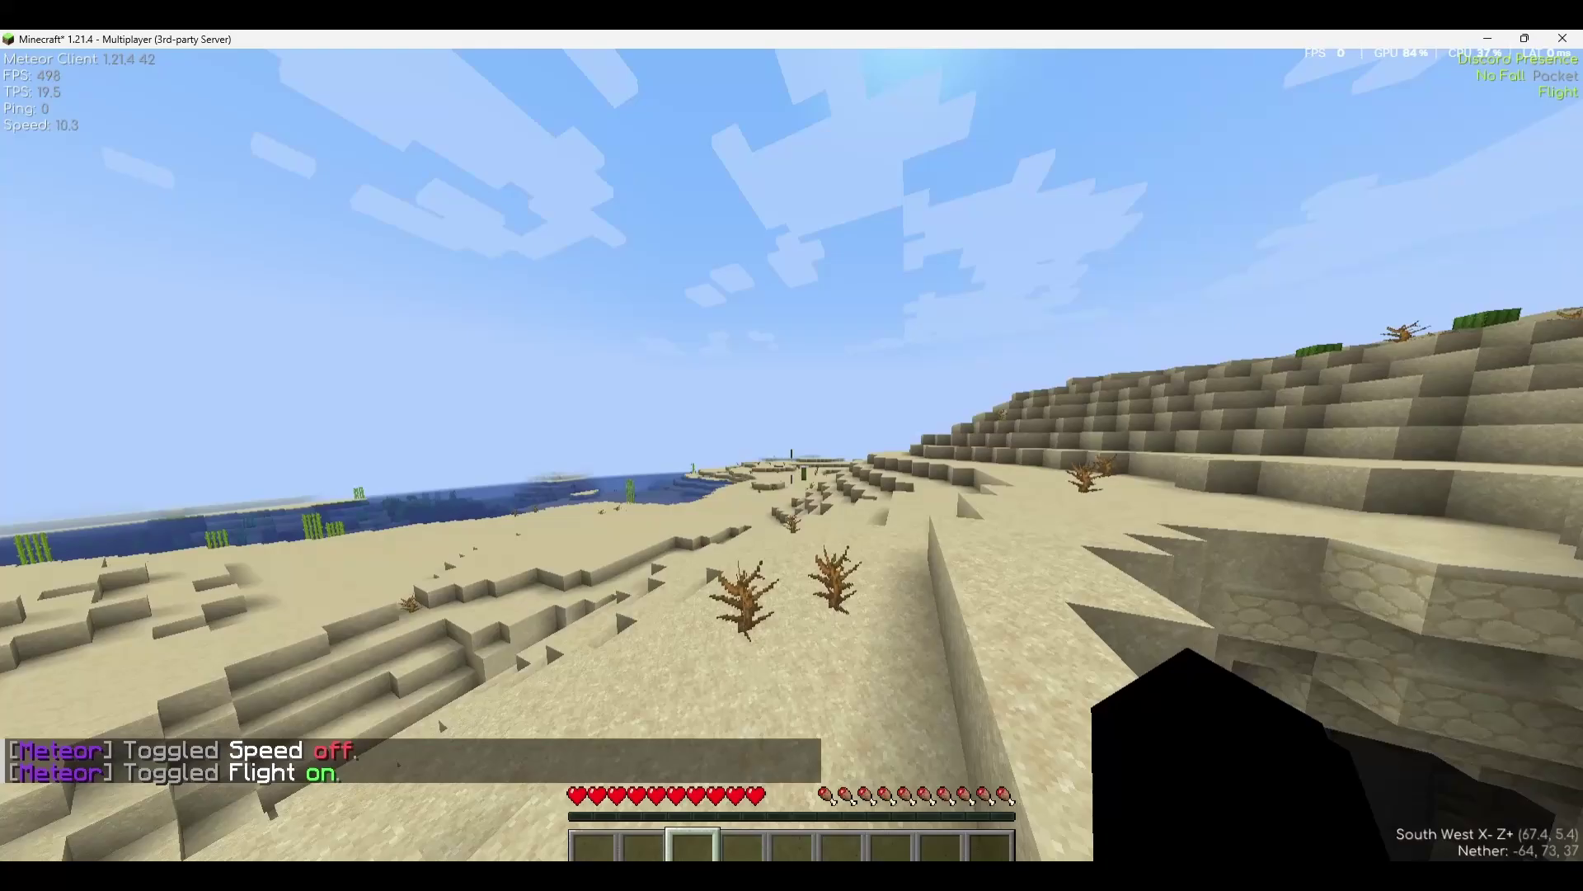
pyautogui.press('f')
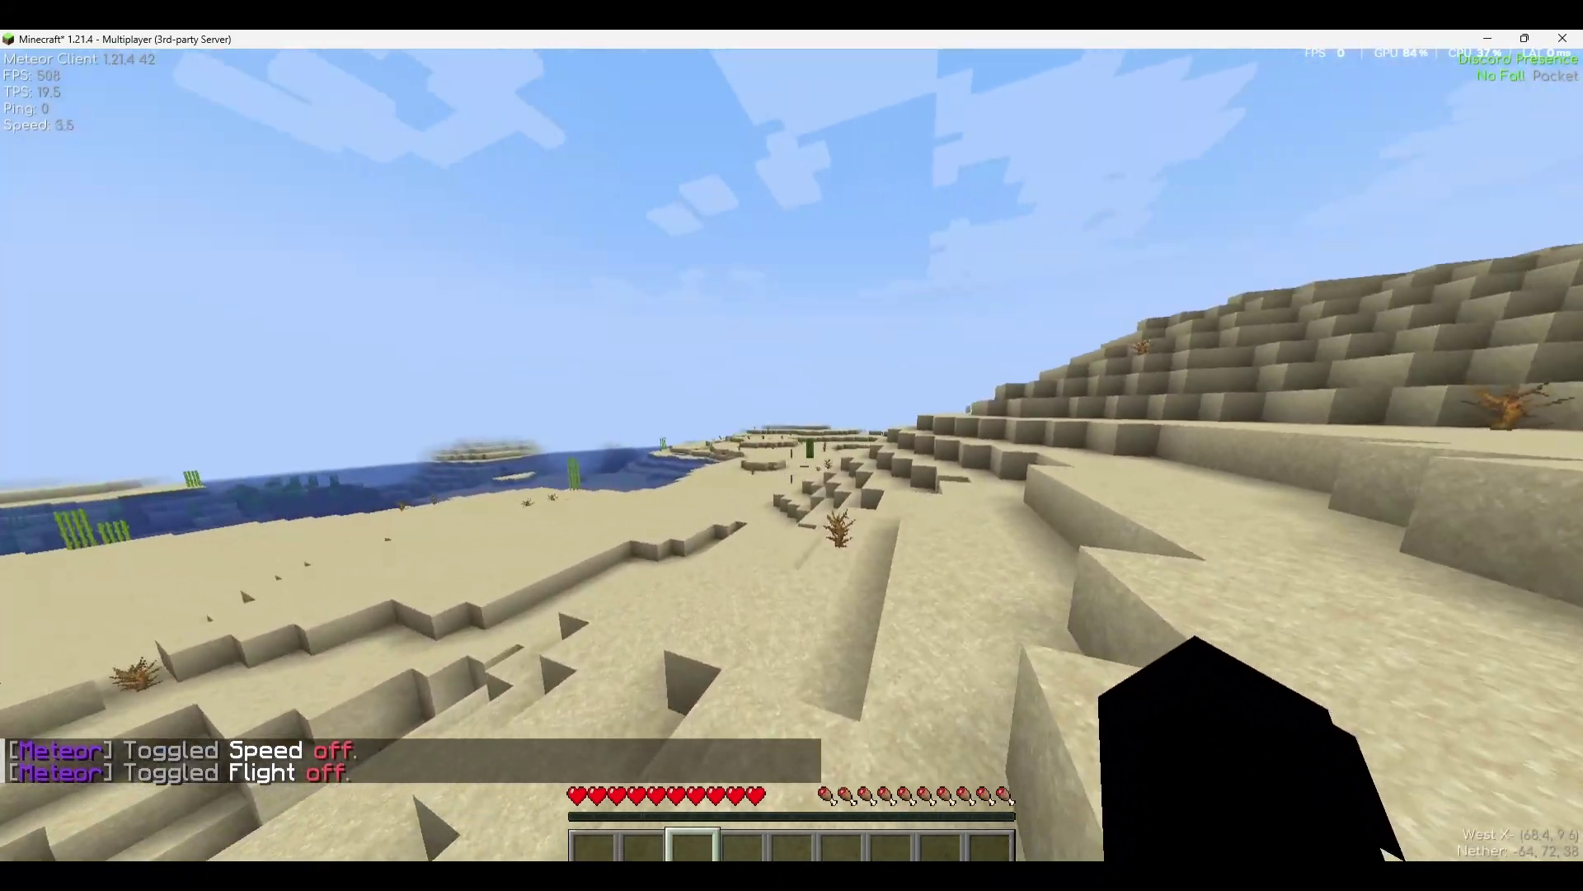
pyautogui.press('w')
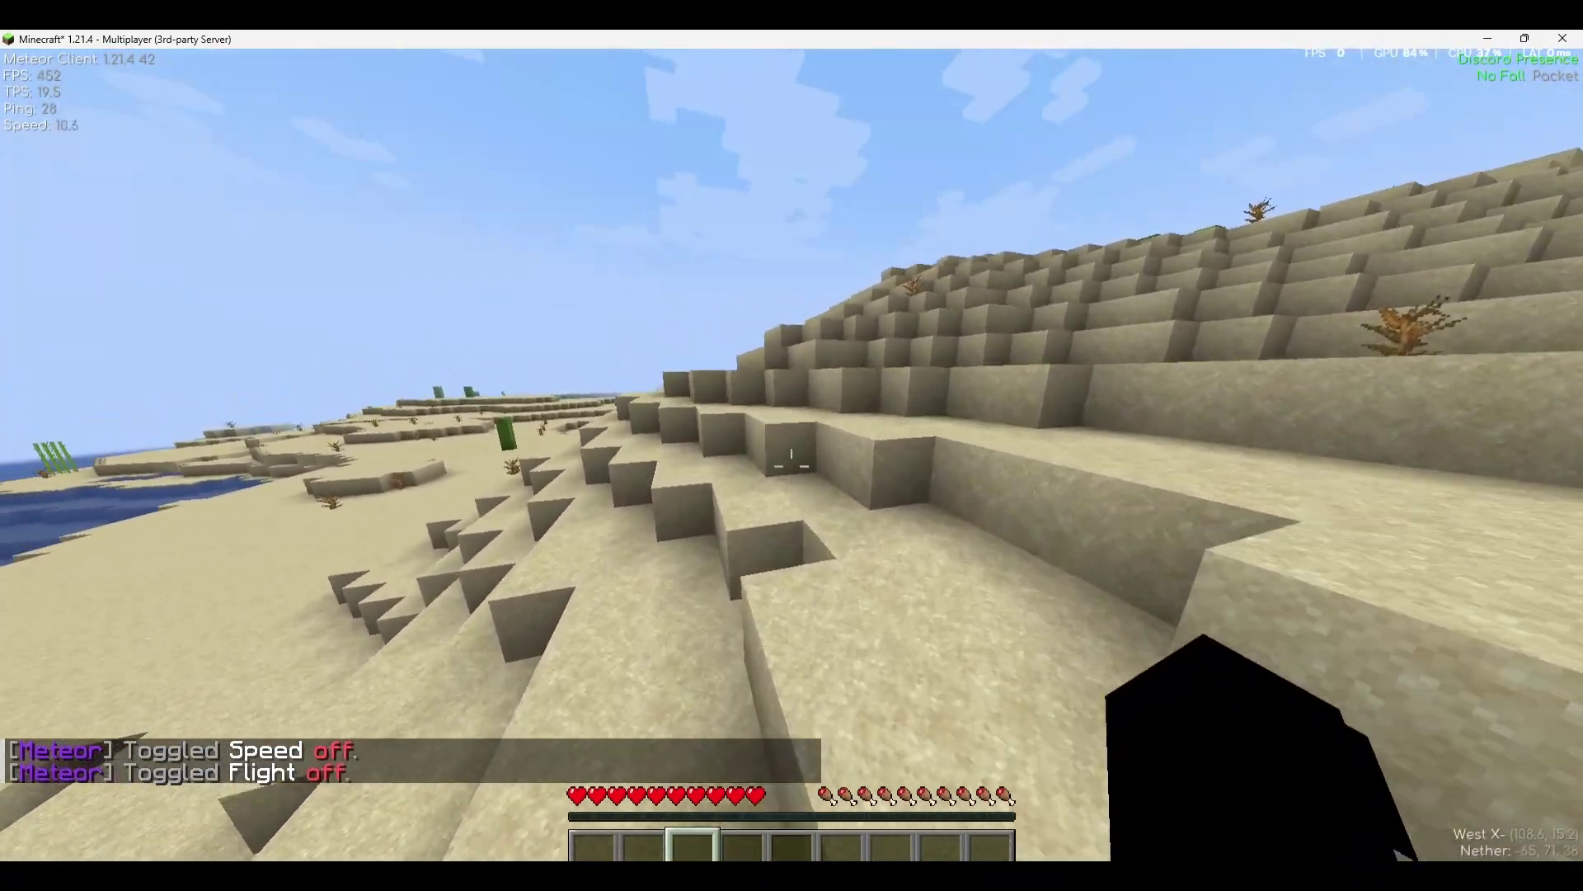
pyautogui.press('w')
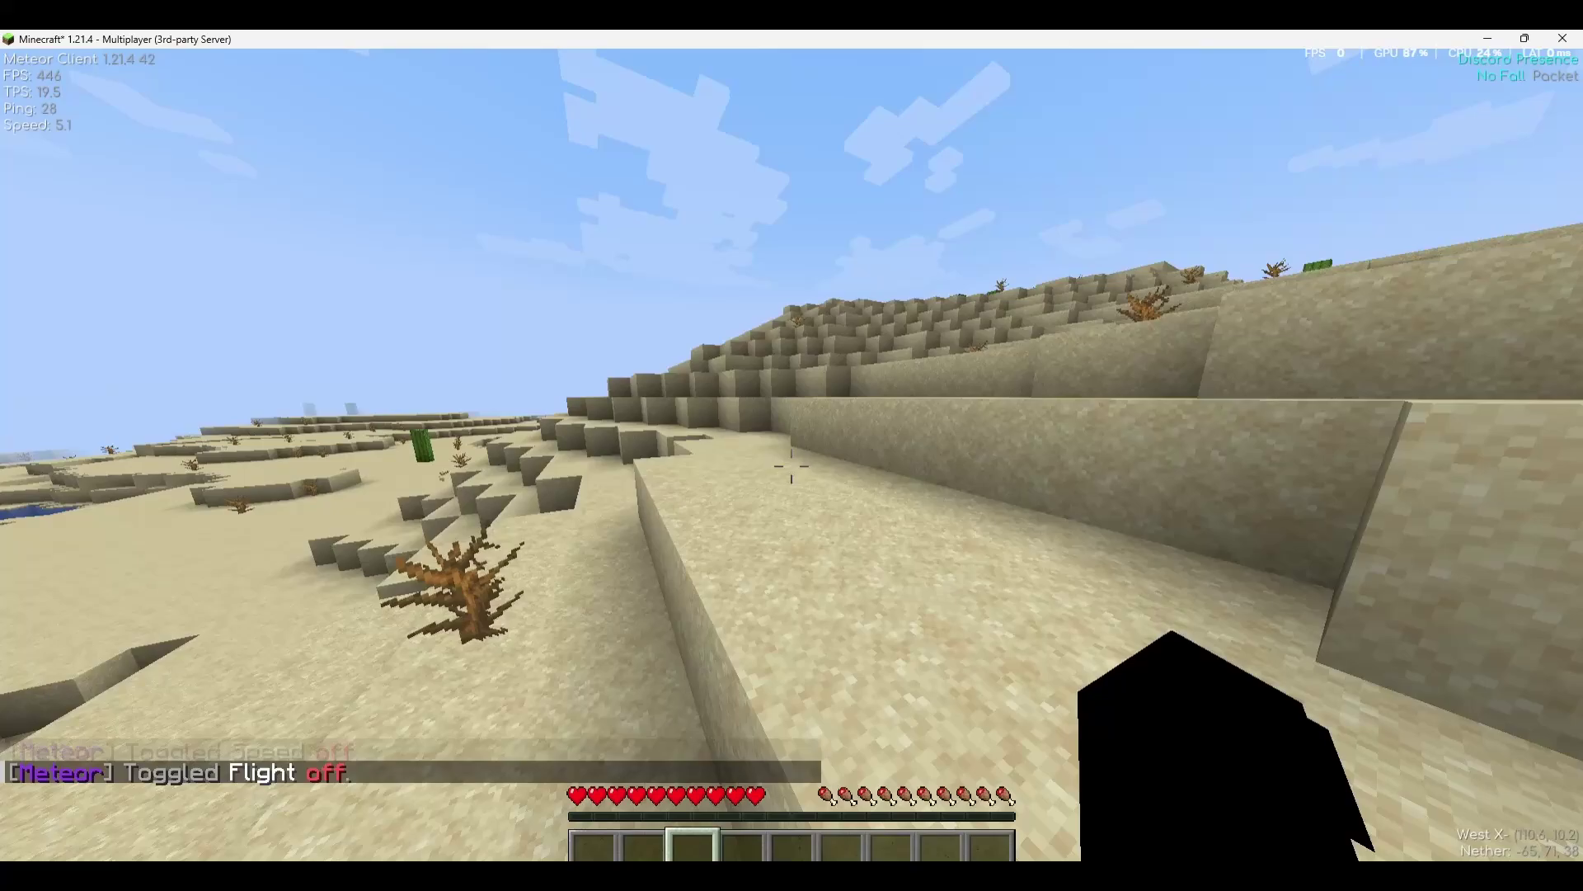
pyautogui.press('w')
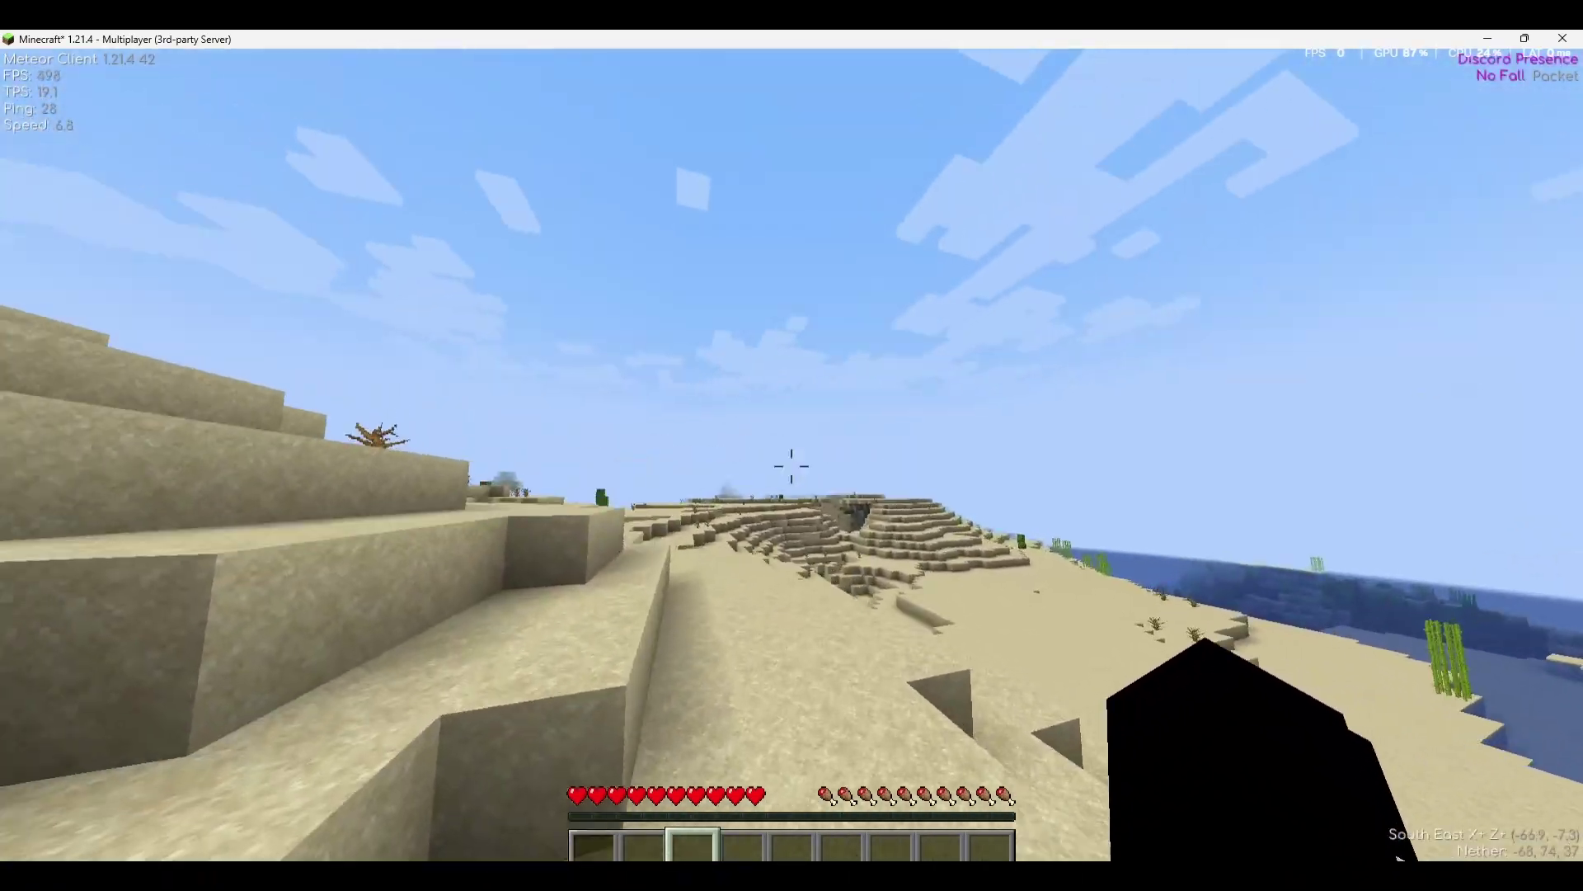